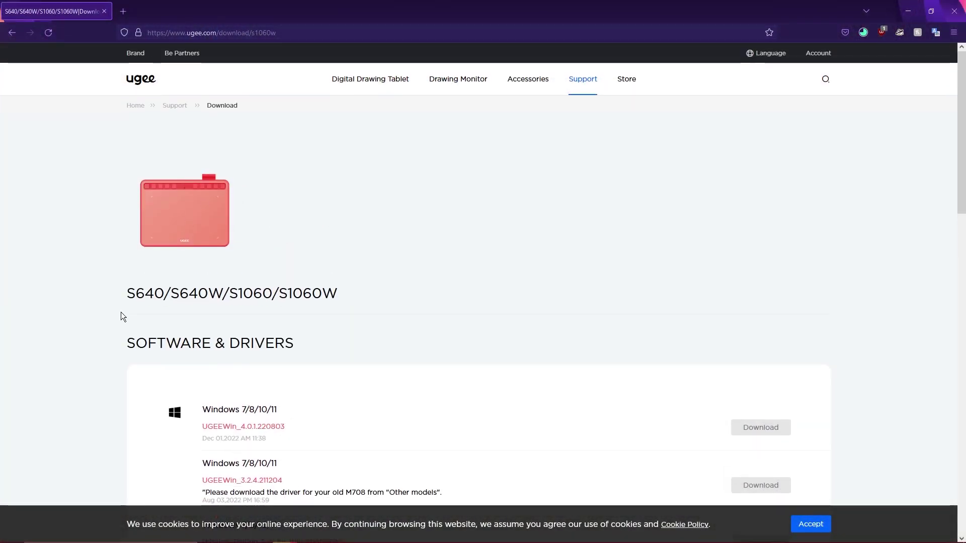
Download the Windows 7/8/10/11 driver UGEEWin_4.0.1.220803 from the S640 series software and drivers list
left_click_drag(125, 294, 164, 294)
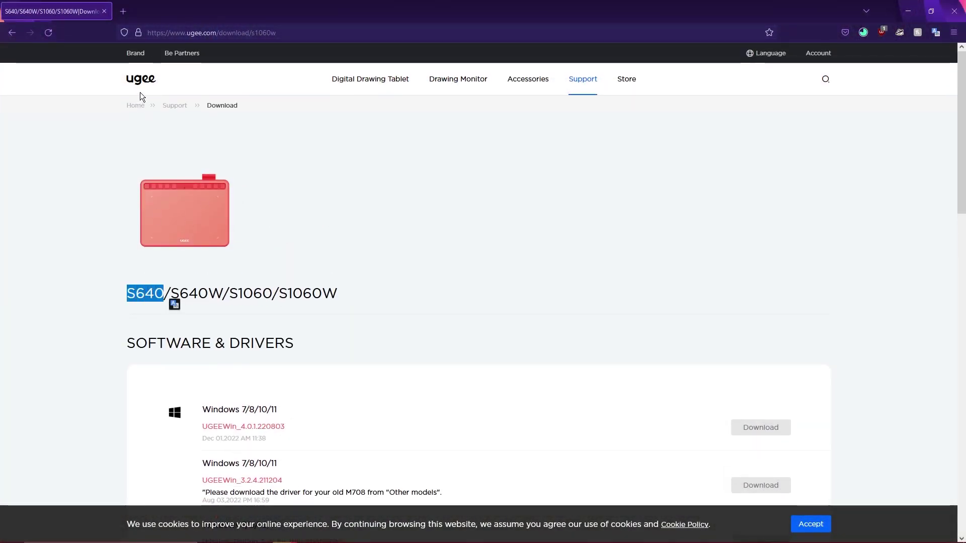
left_click(313, 267)
scroll(313, 267, "down", 1)
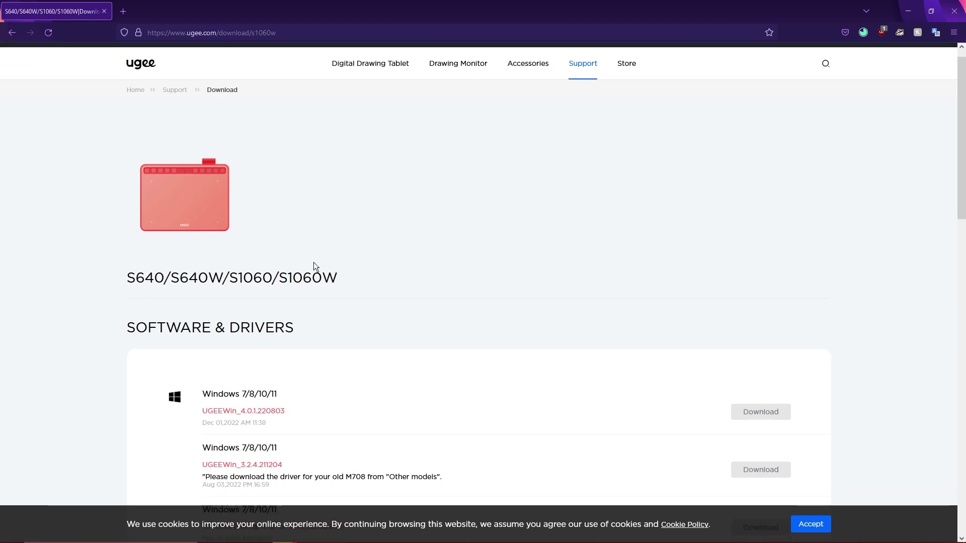
scroll(314, 236, "down", 4)
left_click_drag(121, 138, 318, 232)
left_click(472, 206)
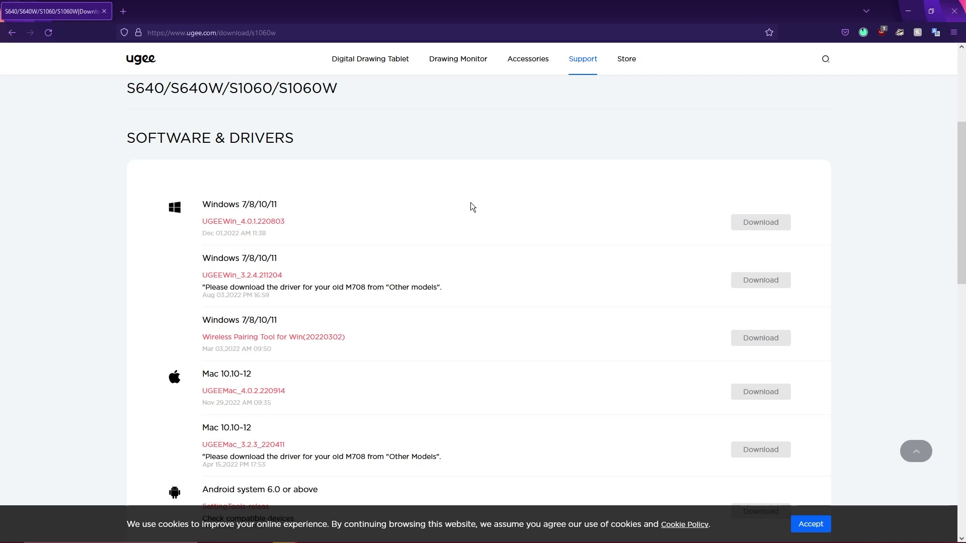
left_click(771, 230)
Open the downloaded UGEEWin_4.0.1.220803 archive and close the web browser
left_click(861, 35)
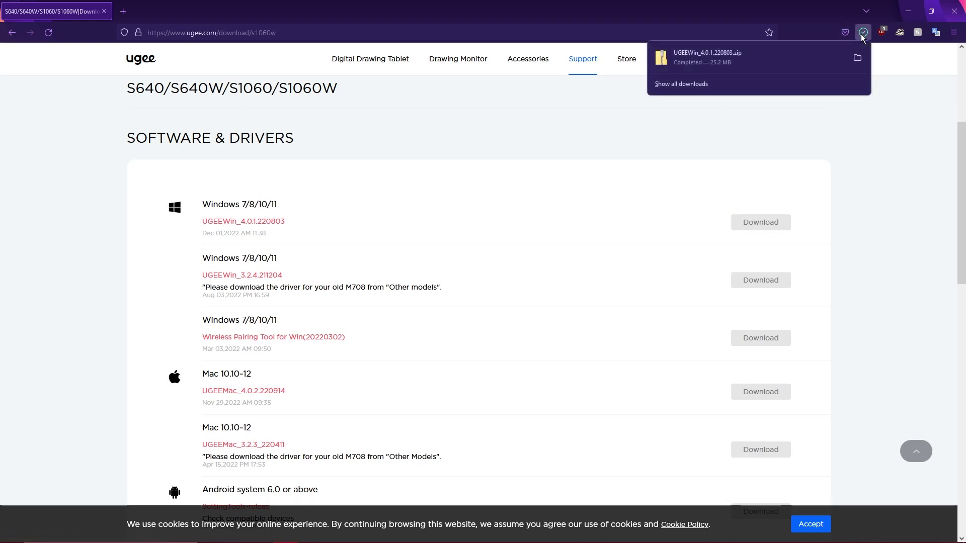
left_click(824, 55)
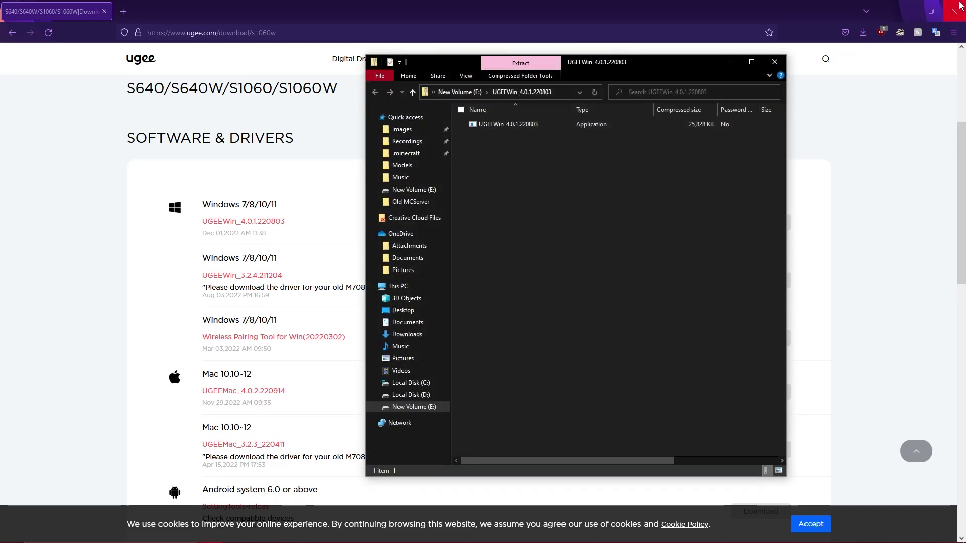
left_click(960, 6)
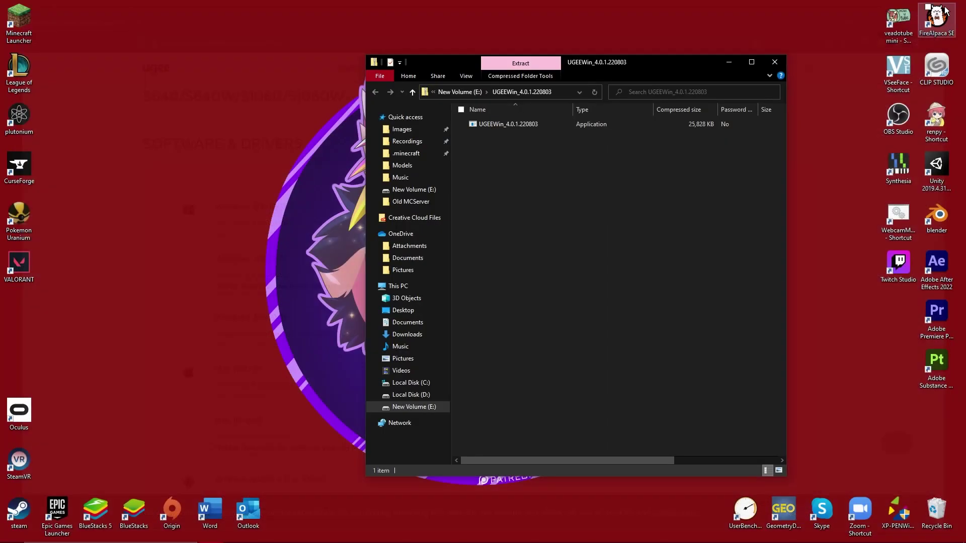
Extract the UGEEWin_4.0.1.220803 archive on New Volume (E:) to the folder E:\UGEEWin_4.0.1.220803
left_click(431, 410)
left_click(507, 346)
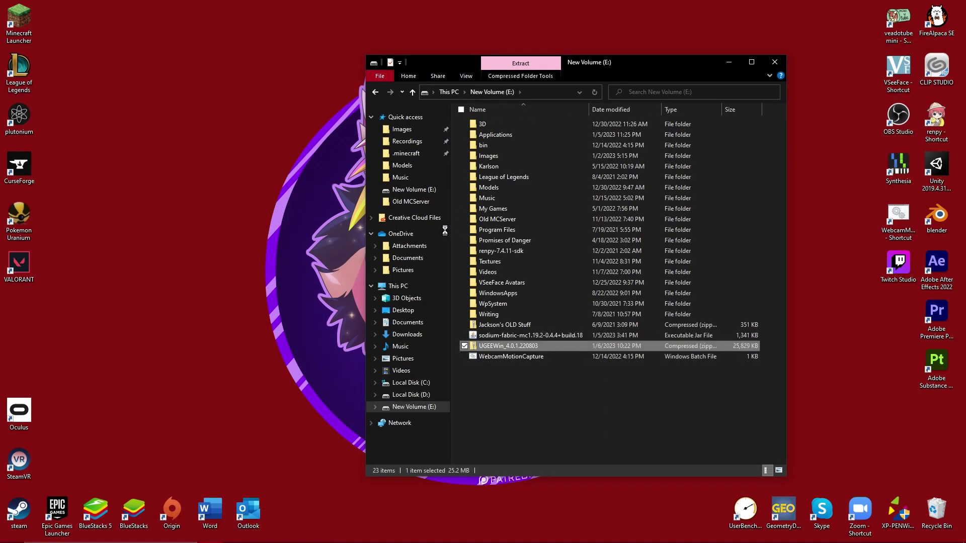
left_click(436, 176)
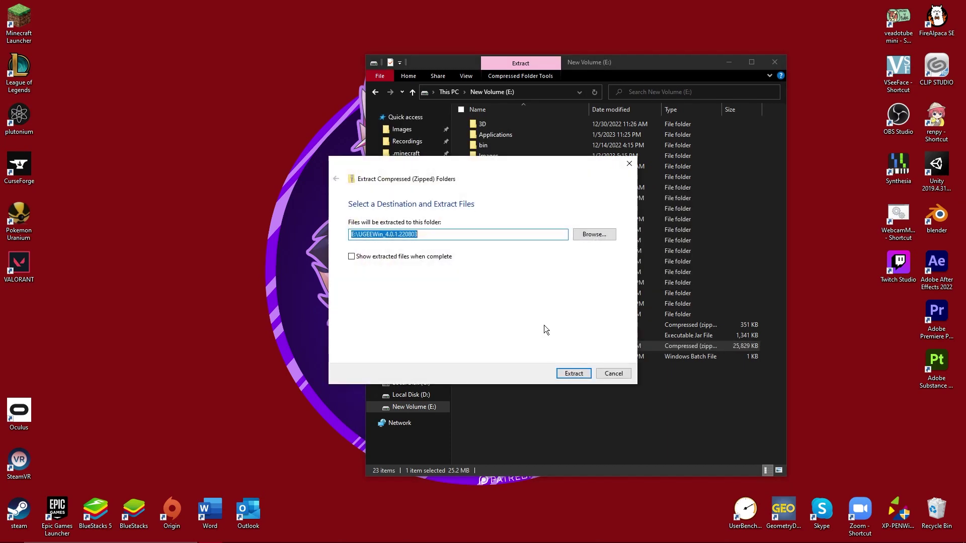
left_click(570, 376)
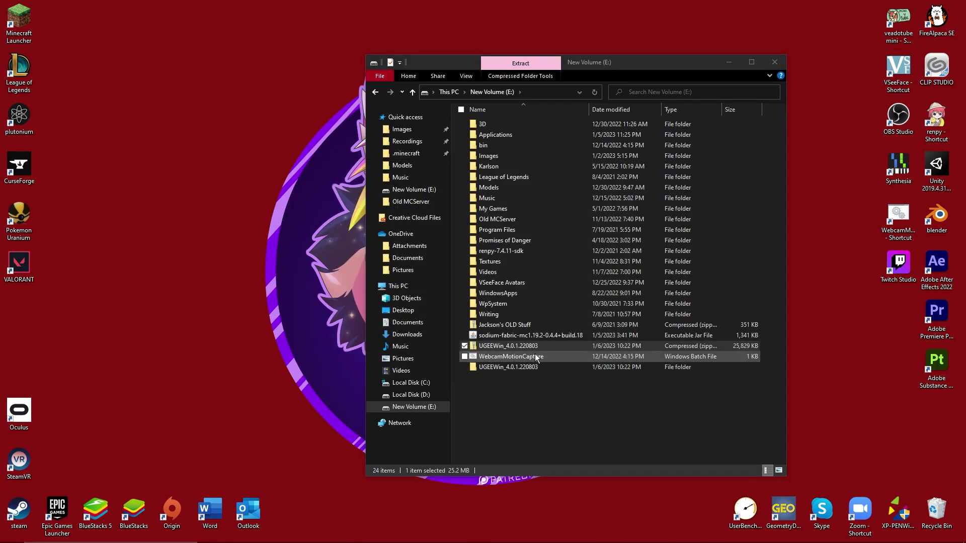
Delete the UGEEWin_4.0.1.220803 zip archive and the sodium-fabric-mc1.19.2-0.4.4+build.18 jar file from New Volume (E:)
right_click(520, 345)
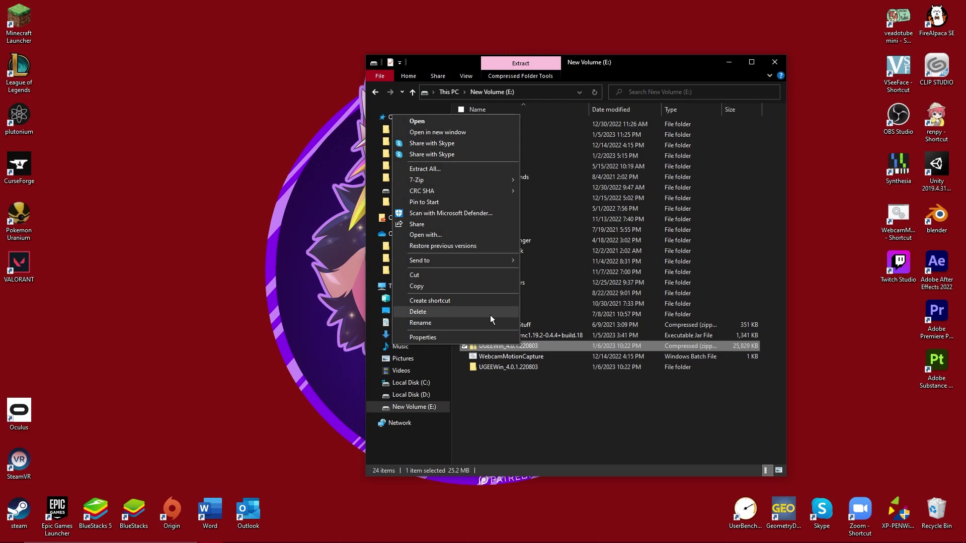
left_click(490, 312)
double_click(509, 355)
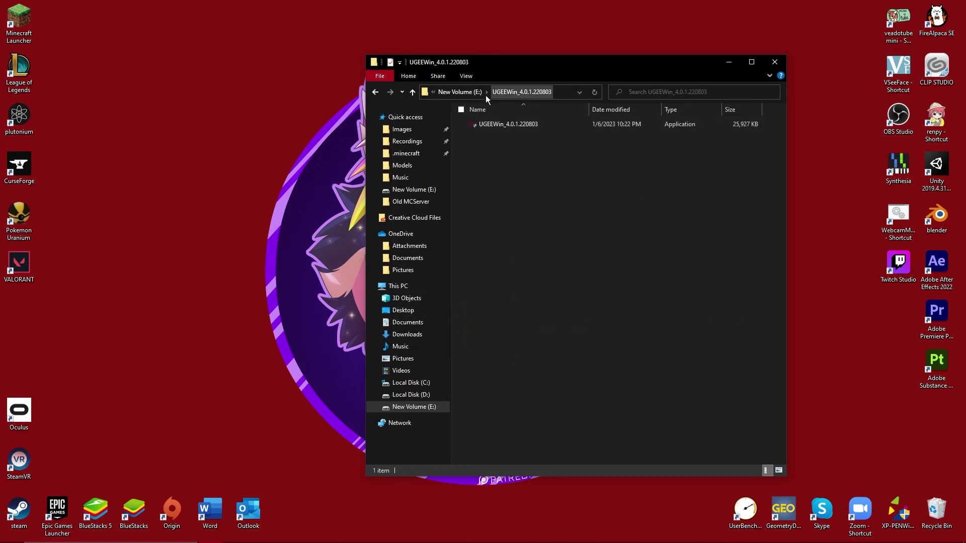
left_click(460, 91)
right_click(499, 342)
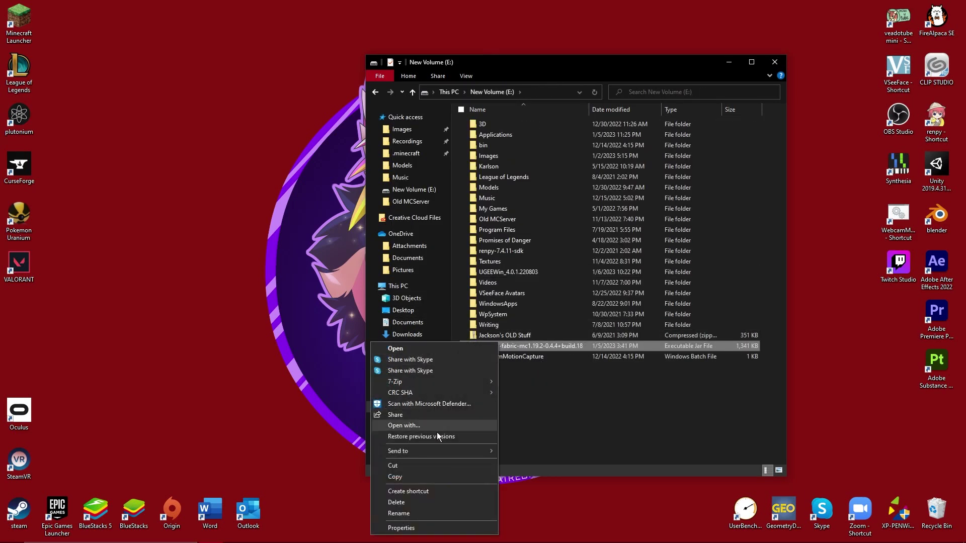
left_click(413, 503)
Install the UGEE driver from the extracted folder, agreeing to the license, closing the folder window and choosing to restart later
double_click(516, 273)
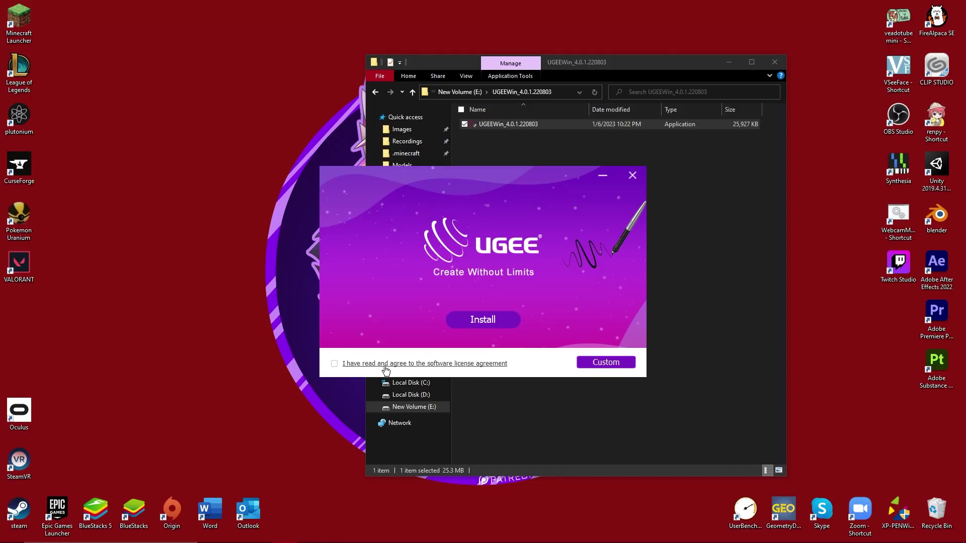
left_click(361, 364)
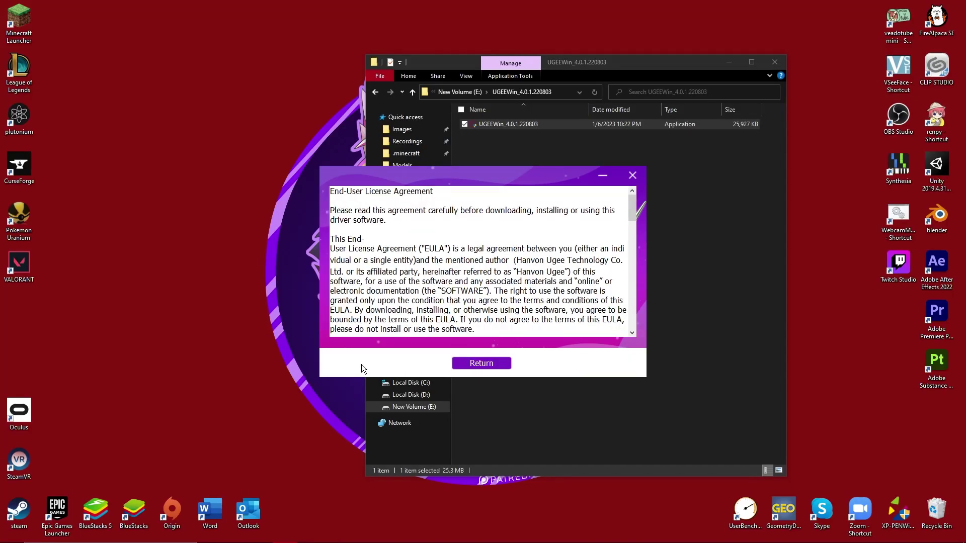
left_click(479, 362)
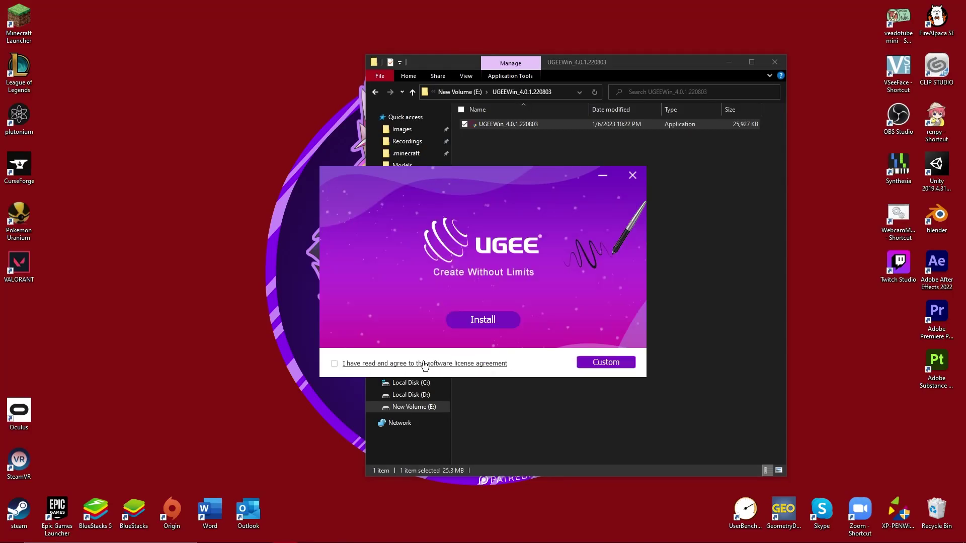
left_click(497, 322)
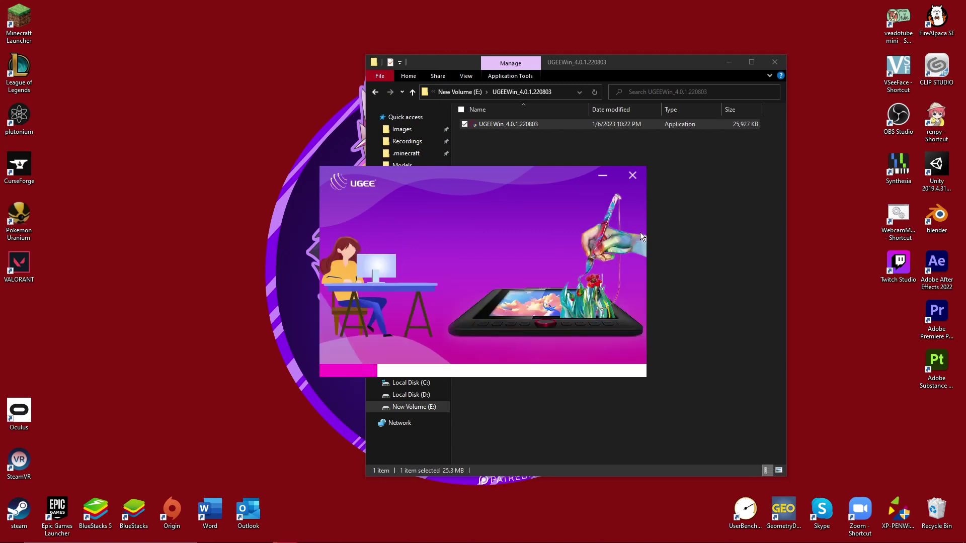
left_click(775, 62)
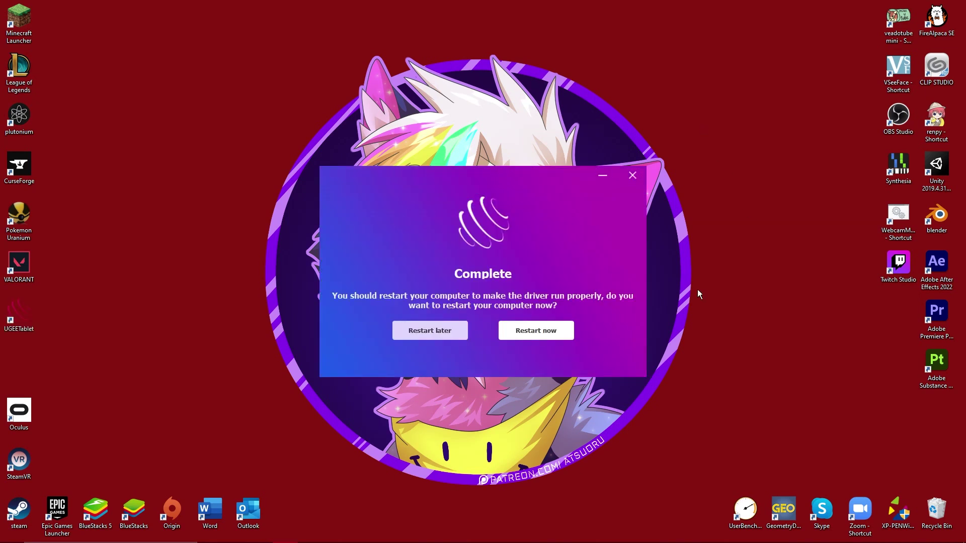
left_click(442, 329)
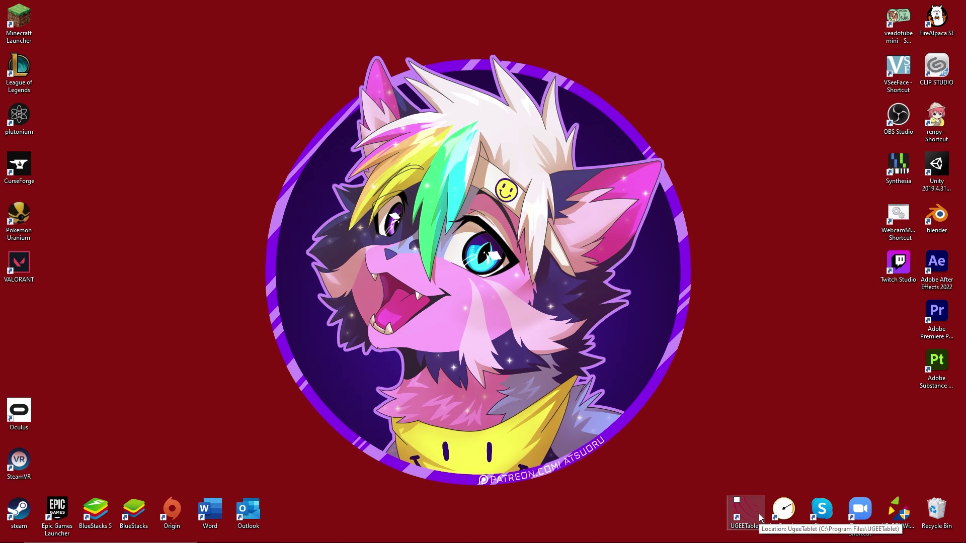
Try to show the control panel of the UGEE Tablet driver running in the system tray
left_click(759, 514)
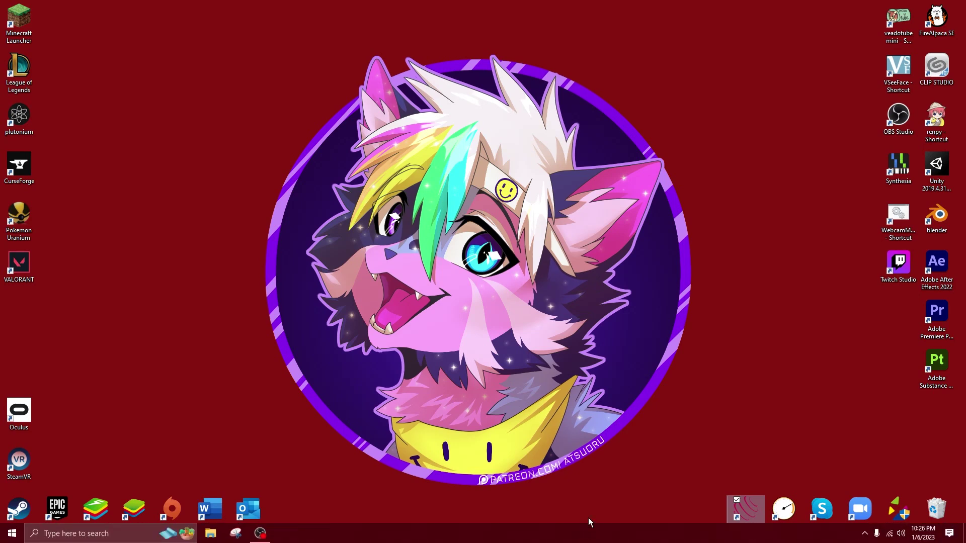
right_click(756, 505)
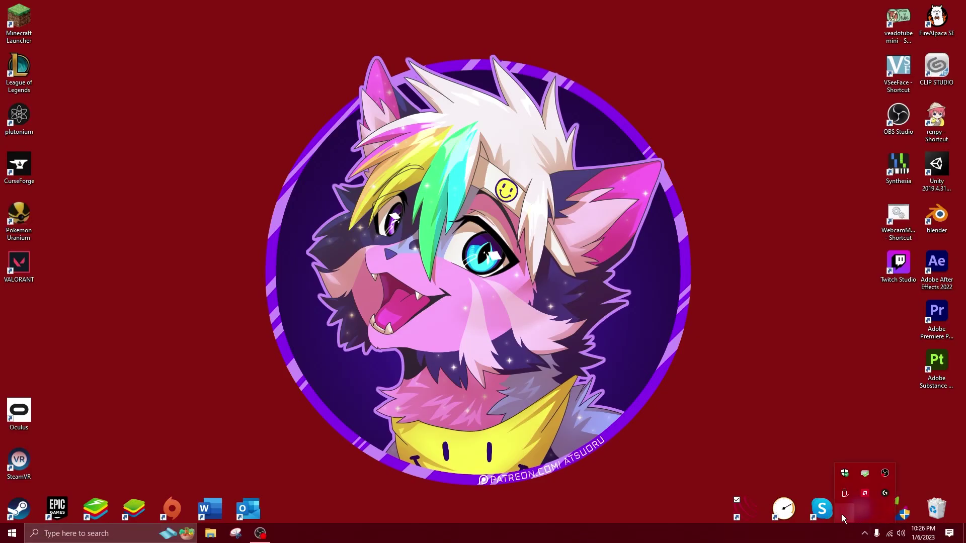
right_click(842, 514)
left_click(859, 520)
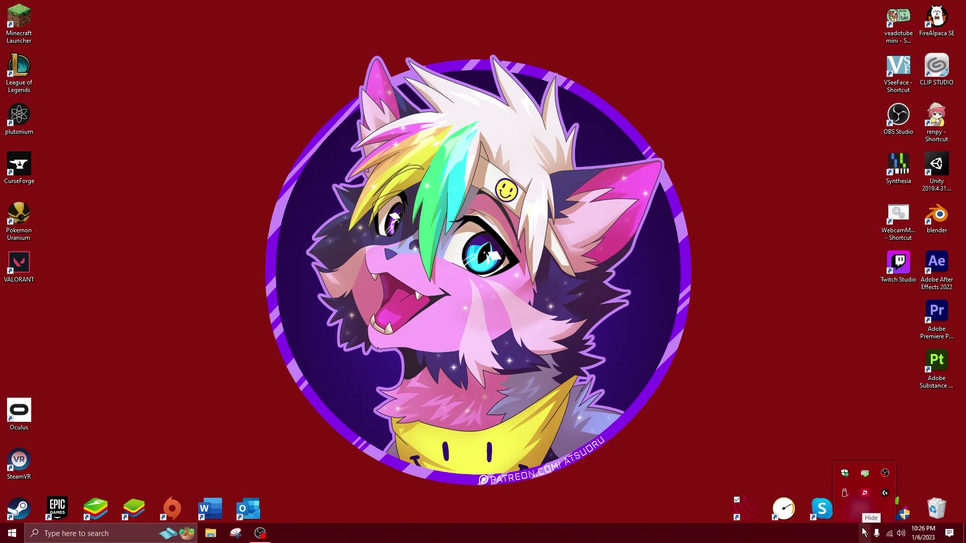
right_click(845, 514)
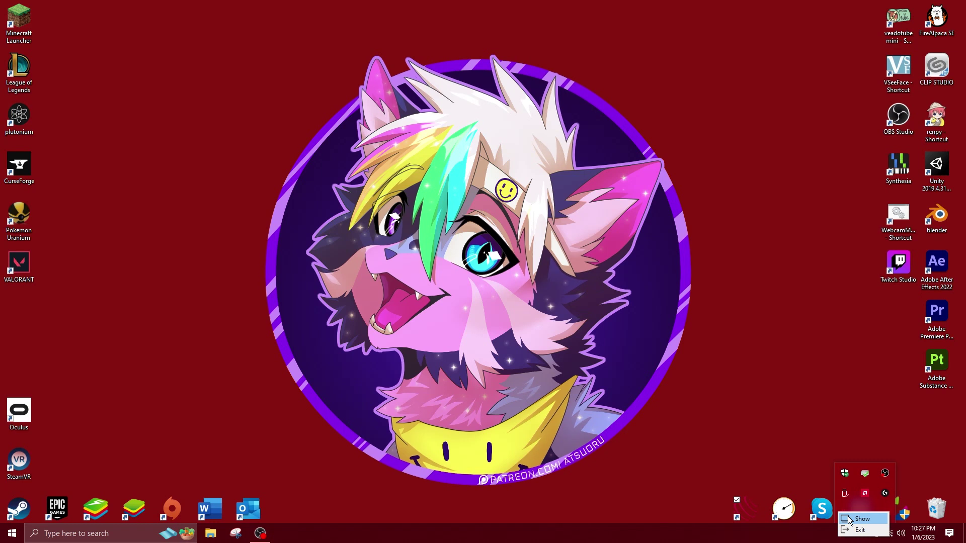
left_click(849, 517)
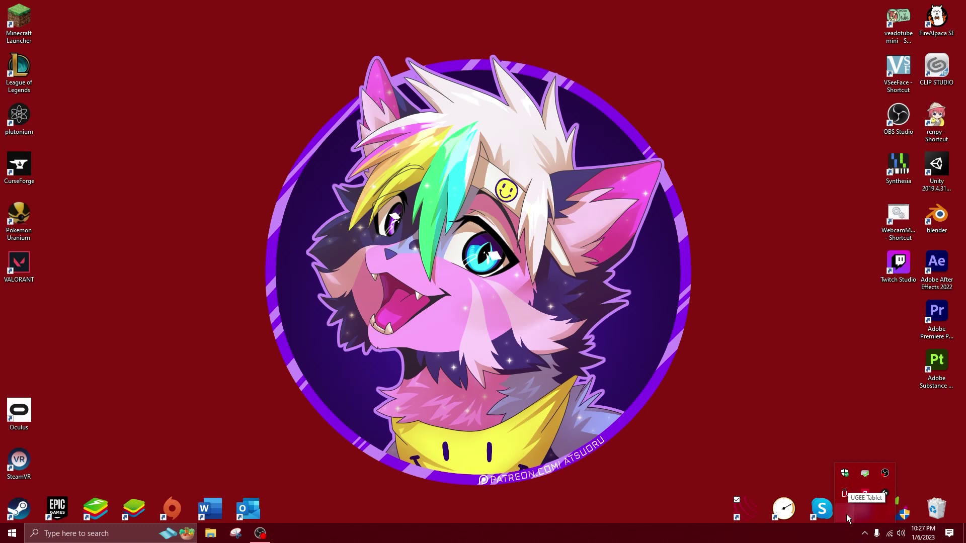
Exit the UGEE Tablet driver running in the background and relaunch it from its desktop shortcut
right_click(844, 514)
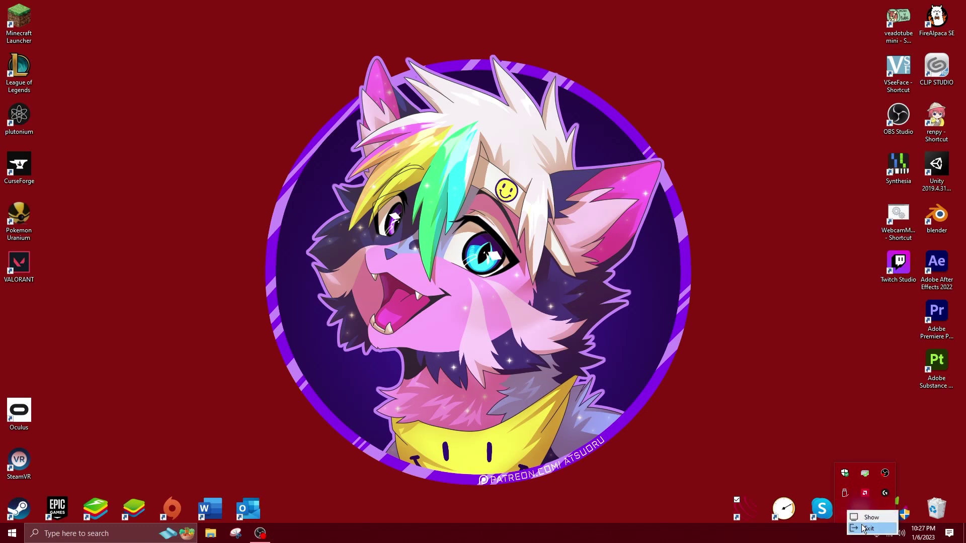
left_click(858, 531)
left_click(743, 397)
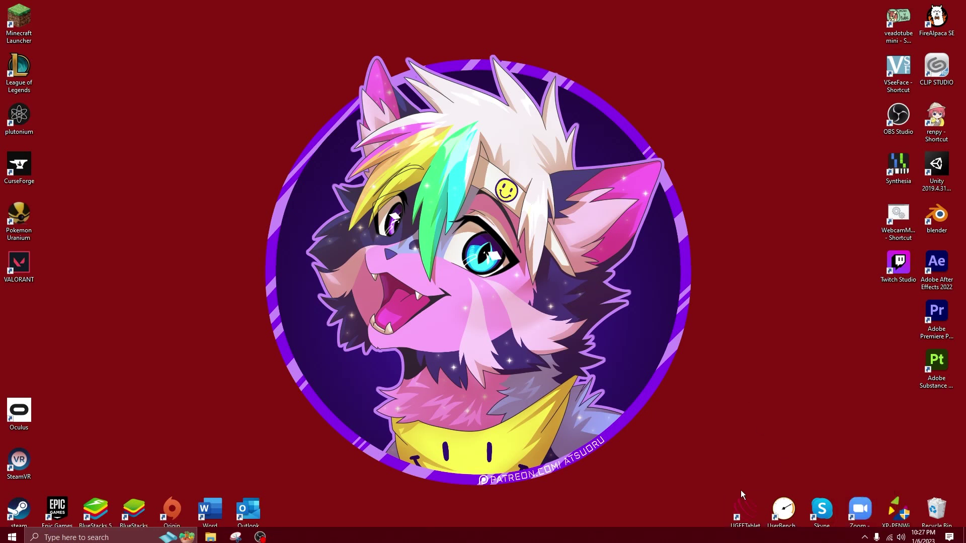
double_click(753, 505)
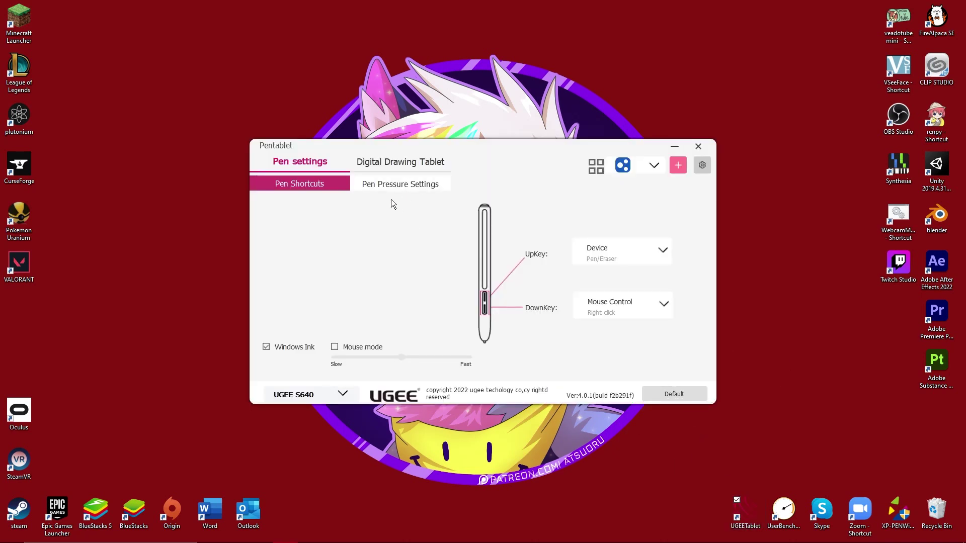
Assign the pen's UpKey to the Mouse Control function Right click
left_click(641, 265)
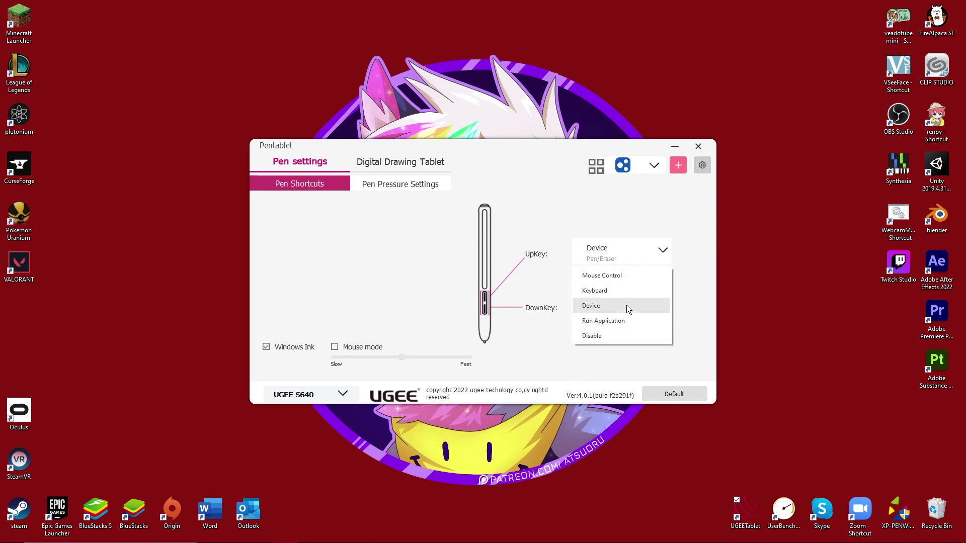
left_click(621, 276)
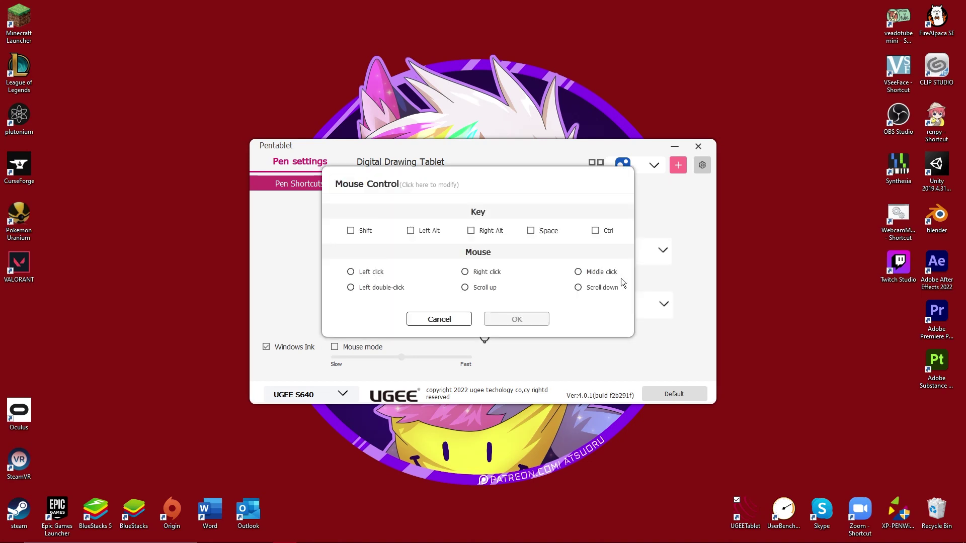
left_click(482, 274)
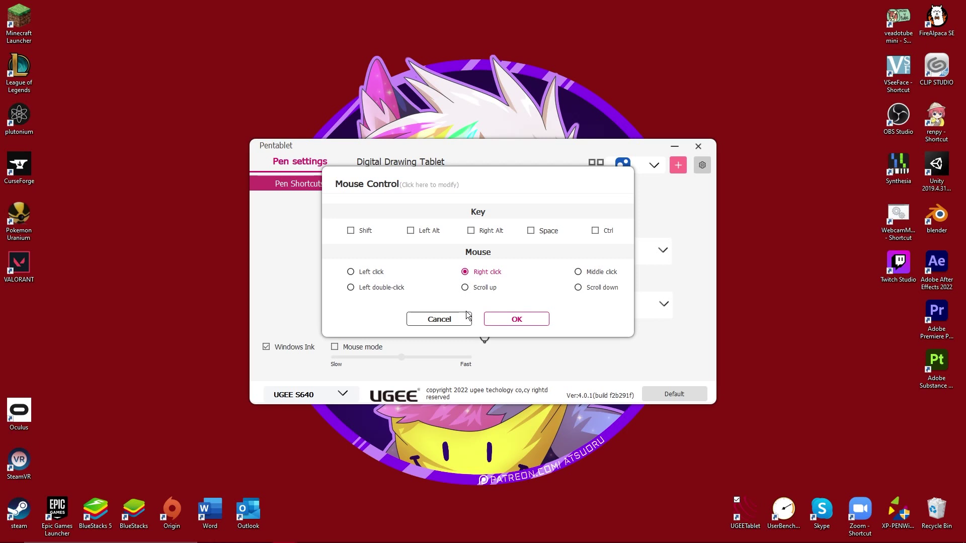
left_click(533, 319)
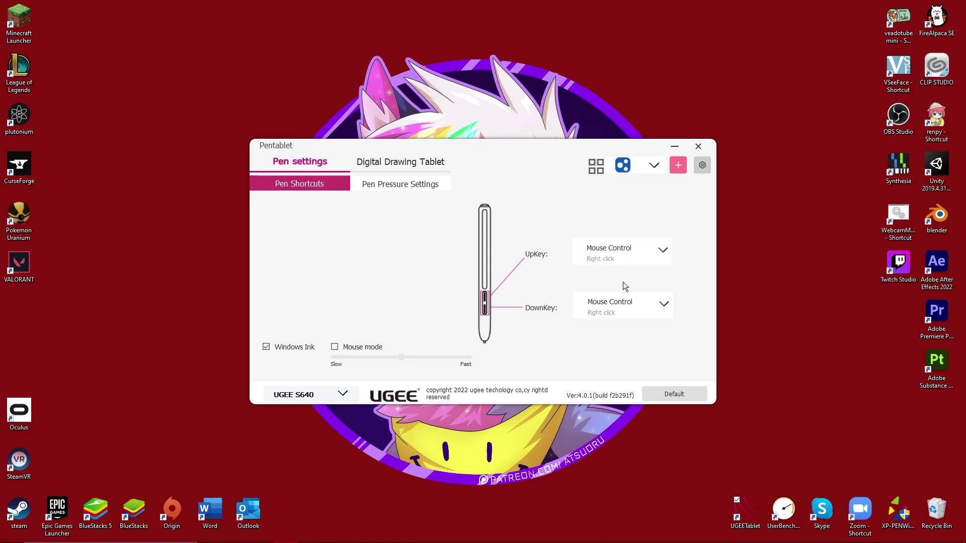
left_click(615, 259)
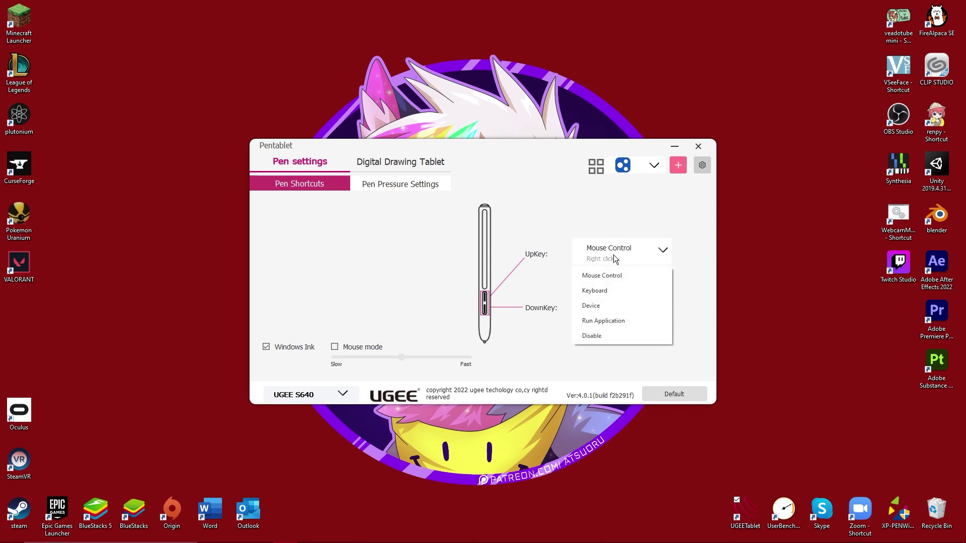
left_click(594, 323)
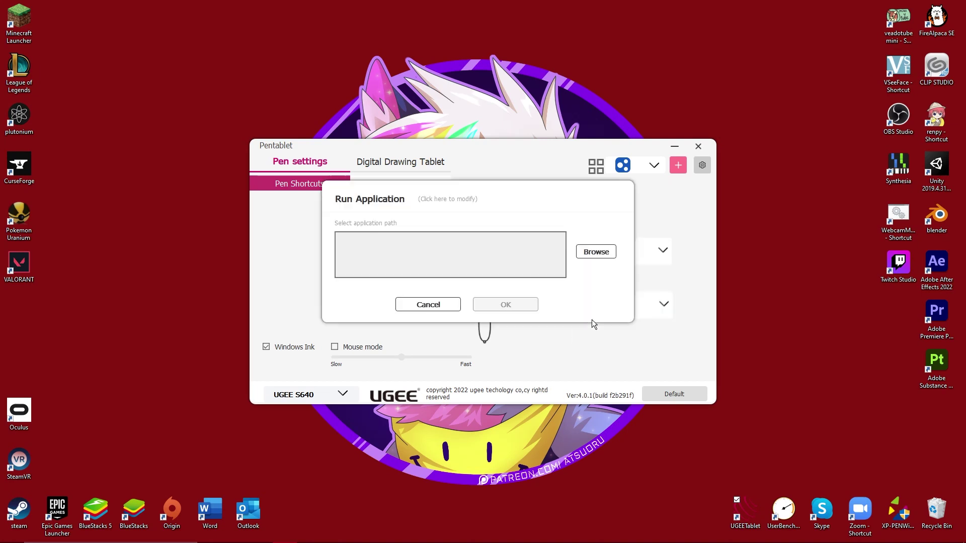
left_click(443, 305)
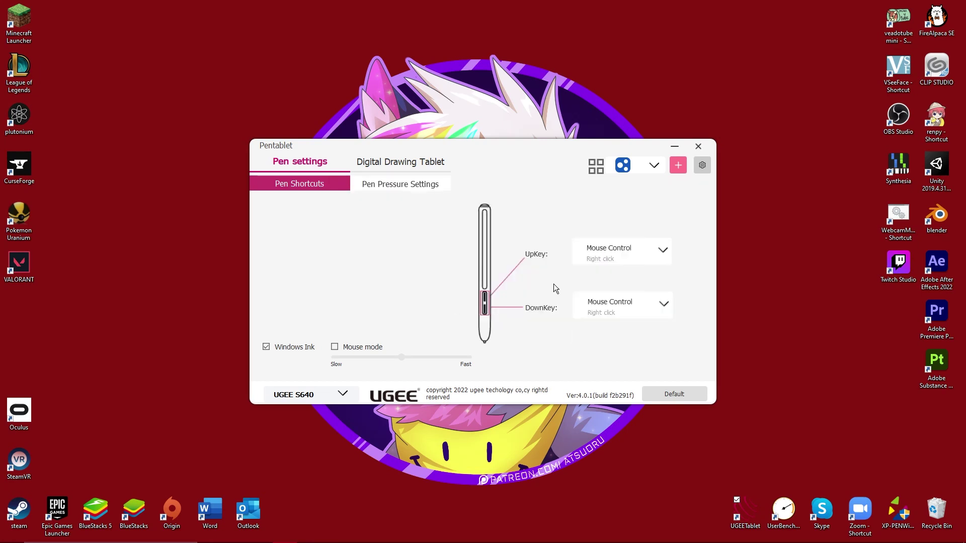
Look over the Device functions available for the pen's UpKey and leave its assignment as it is
left_click(602, 261)
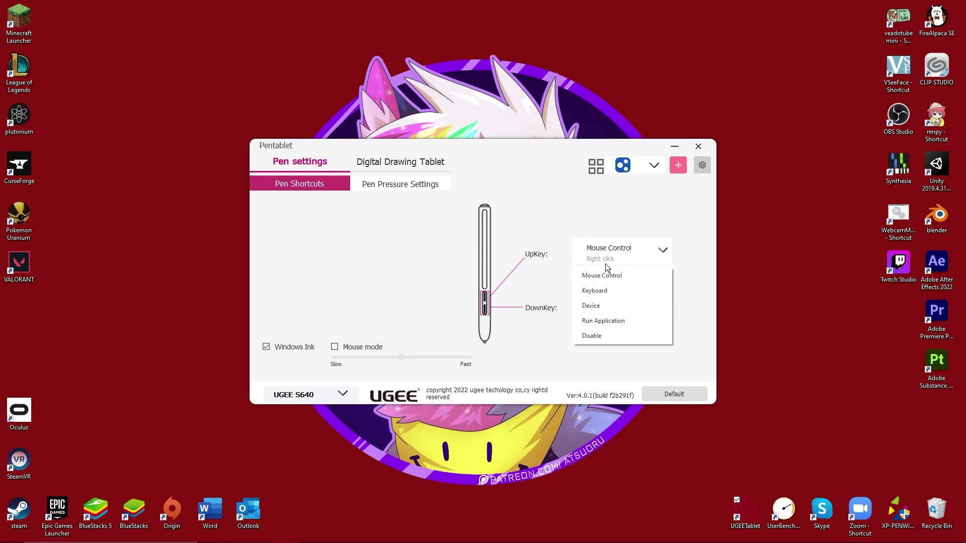
left_click(596, 305)
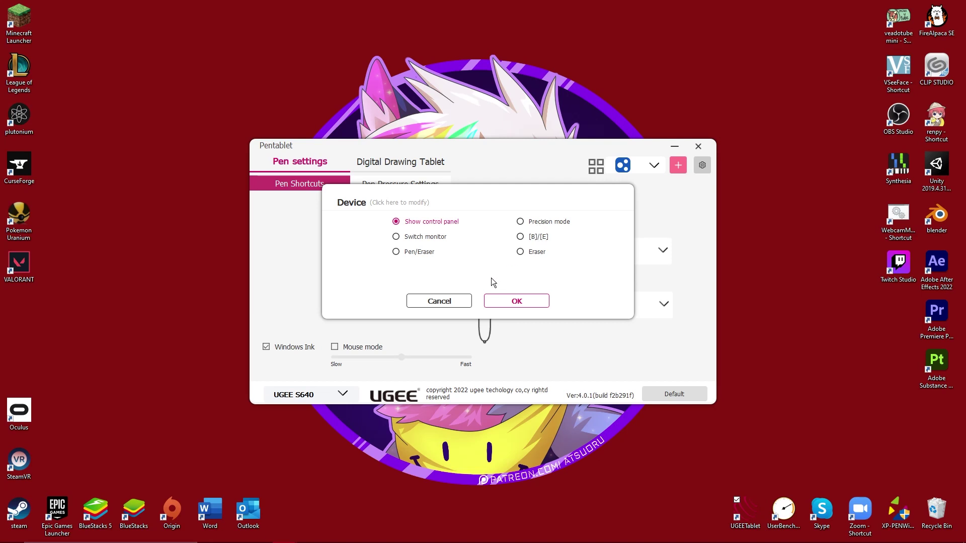
left_click(453, 303)
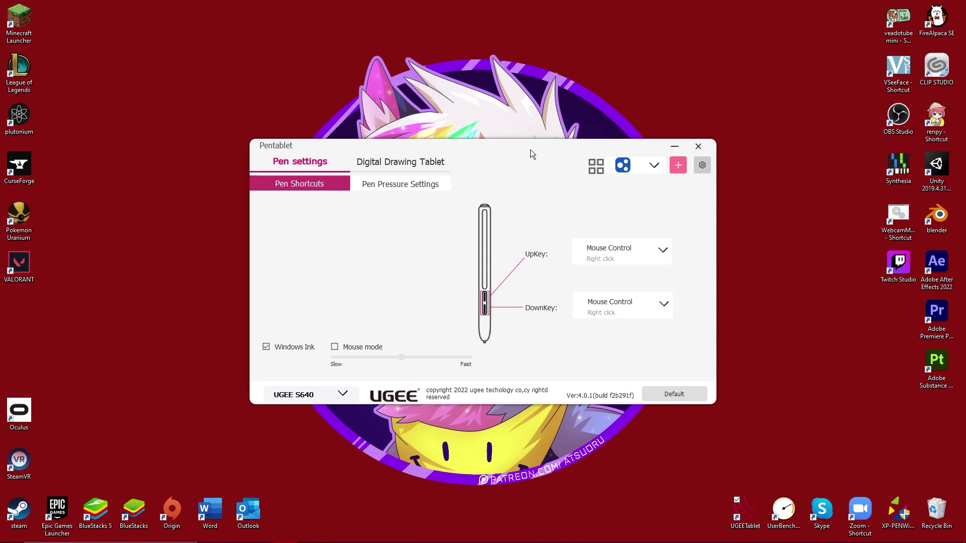
Turn on Mouse mode for the pen and move its speed slightly towards Slow
left_click(335, 347)
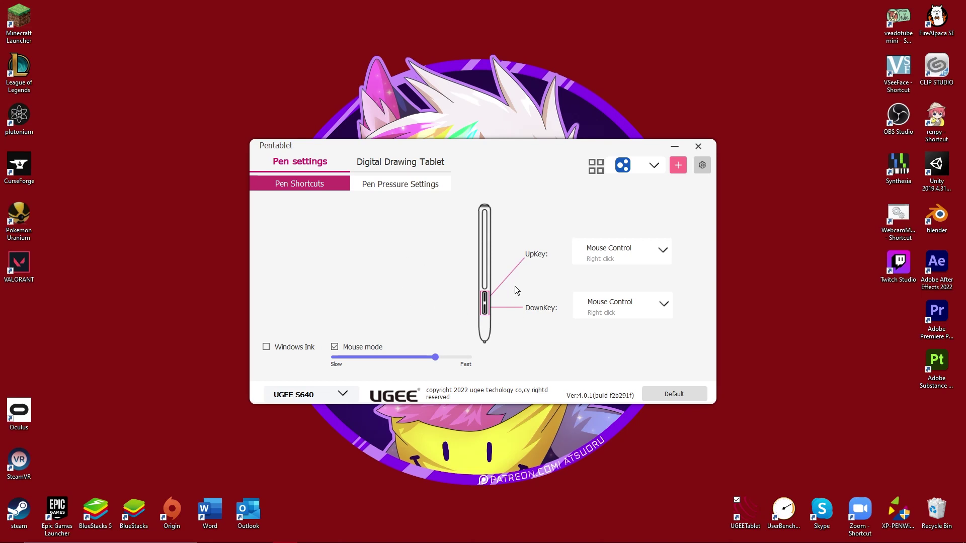
left_click_drag(431, 359, 423, 359)
left_click(649, 168)
left_click(653, 166)
Examine the pen pressure settings, including the pressure adjustment curve and the pressure test area
left_click(403, 186)
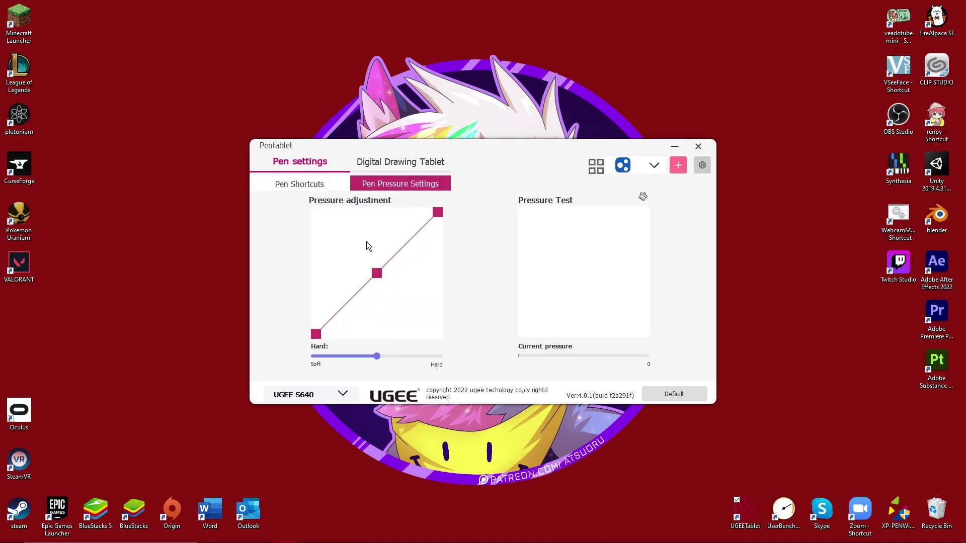
left_click(479, 303)
left_click(511, 315)
mouse_move(511, 314)
left_mouse_down()
mouse_move(516, 330)
mouse_move(488, 343)
left_mouse_up()
left_click(472, 286)
left_click(501, 246)
Review the tablet's work area settings and the functions assigned to shortcut keys K1 to K10
left_click(397, 171)
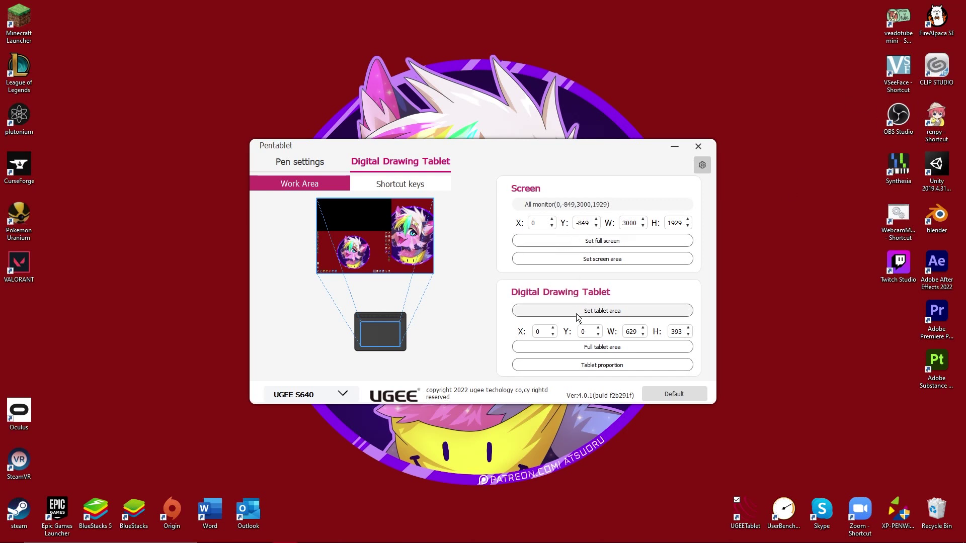
left_click(396, 185)
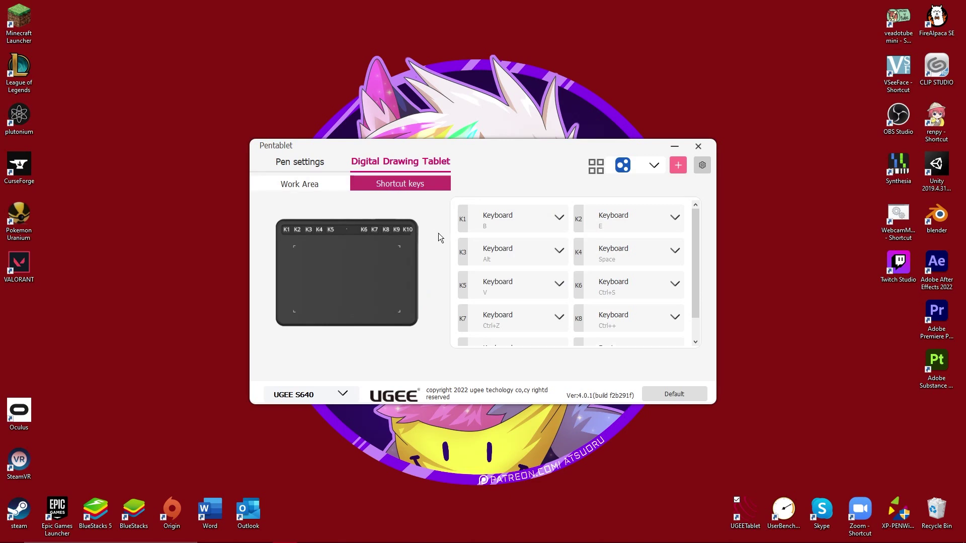
mouse_move(693, 247)
left_mouse_down()
mouse_move(692, 277)
mouse_move(695, 223)
mouse_move(689, 257)
left_mouse_up()
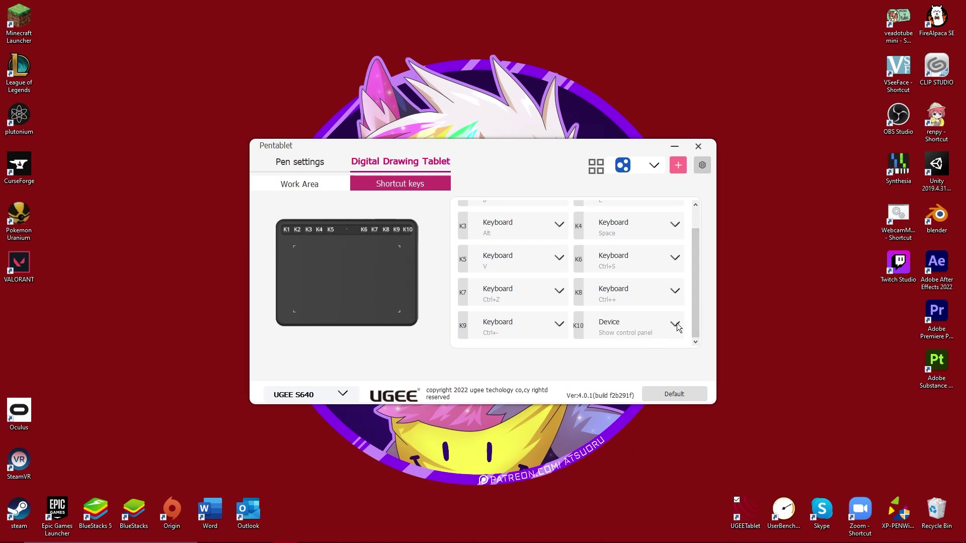
left_click_drag(694, 323, 687, 269)
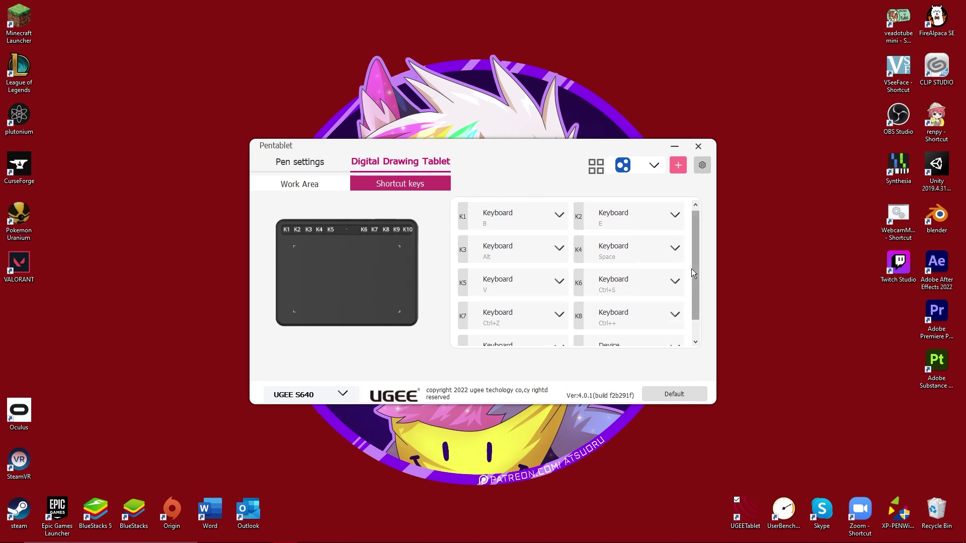
left_click_drag(692, 271, 685, 294)
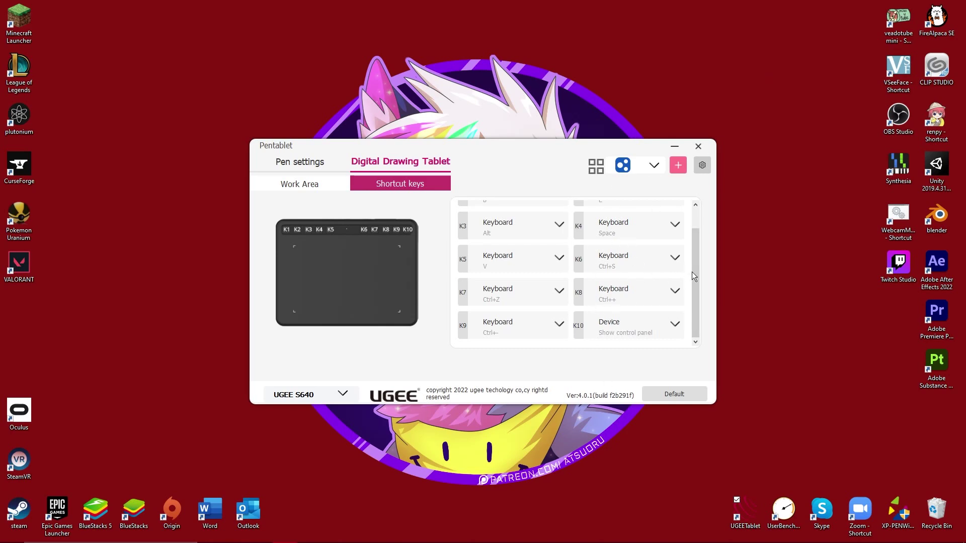
scroll(692, 272, "up", 1)
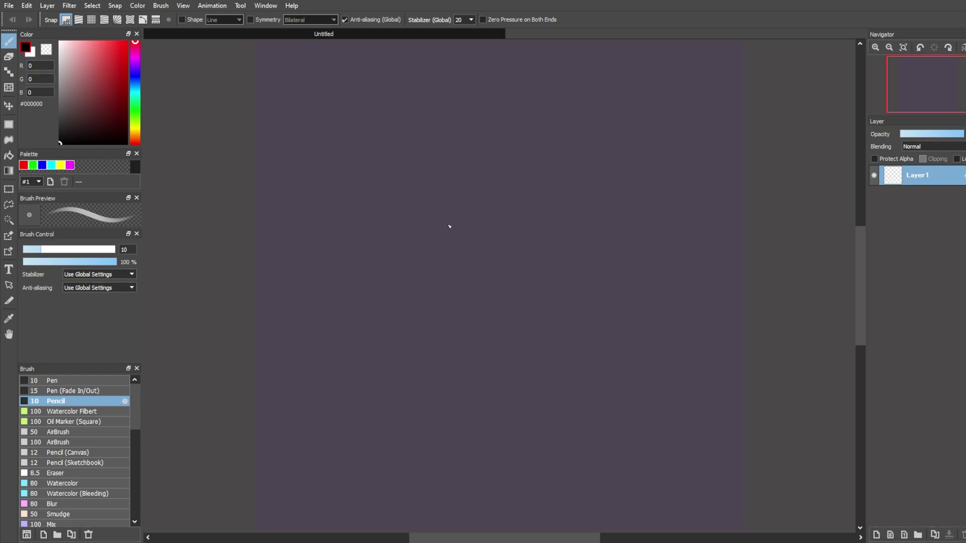
Switch to FireAlpaca and sketch a rough round animal head with snout, nose, mouth and eyes using the size 10 Pencil
mouse_move(449, 227)
left_mouse_down()
mouse_move(505, 187)
mouse_move(452, 186)
left_mouse_up()
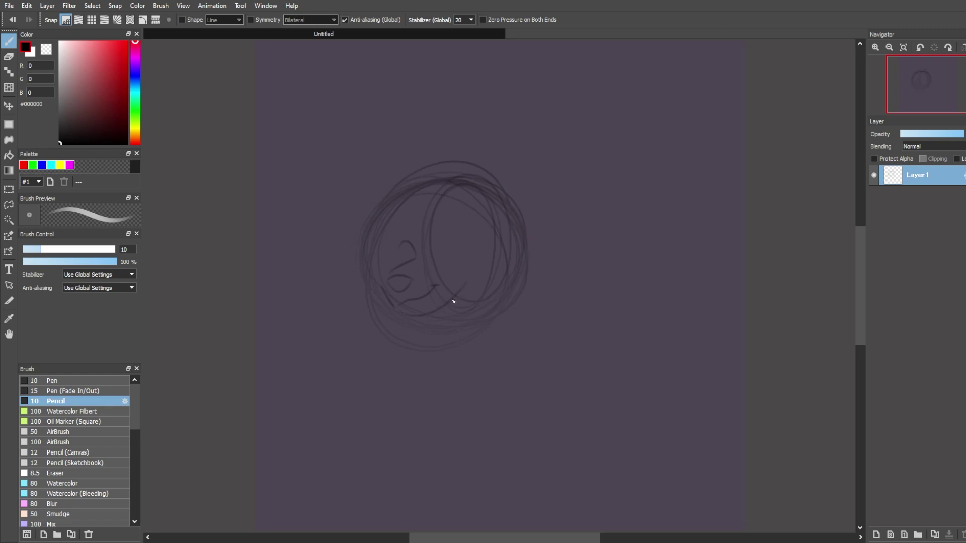
scroll(475, 259, "down", 2)
scroll(431, 248, "up", 4)
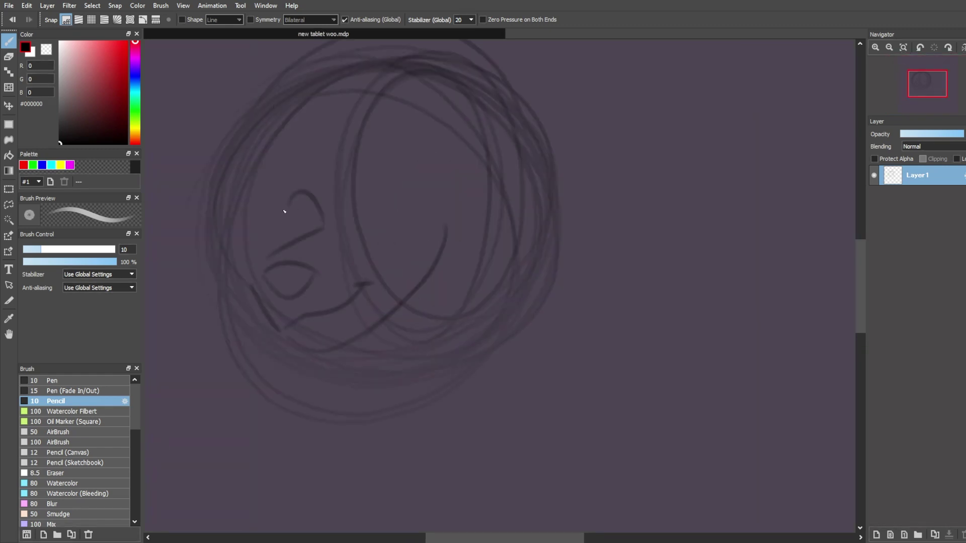
left_click_drag(417, 253, 444, 292)
left_click_drag(461, 256, 456, 283)
mouse_move(455, 257)
left_mouse_down()
mouse_move(448, 282)
mouse_move(494, 289)
left_mouse_up()
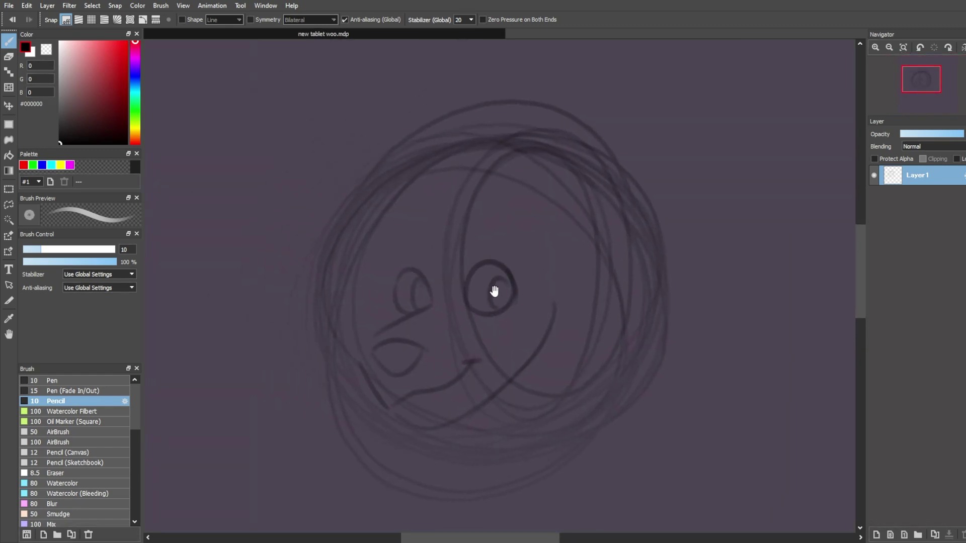
Widen the larger sketched eye by selecting its outer half and nudging it outward, then deselect
key("m")
left_click_drag(486, 249, 542, 330)
left_click_drag(544, 291, 547, 291, "ctrl")
key("ctrl+d")
key("b")
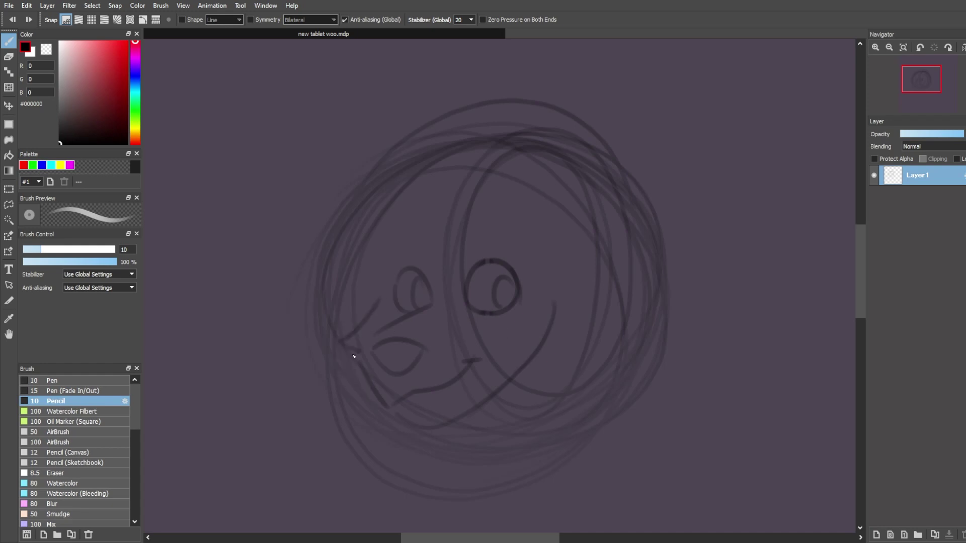
Sketch the front of the snout down to the chin and clean up the strokes around the mouth corner
left_click_drag(379, 332, 368, 379)
key("e")
mouse_move(392, 411)
left_mouse_down()
mouse_move(450, 426)
mouse_move(392, 407)
left_mouse_up()
key("b")
left_click_drag(397, 402, 405, 392)
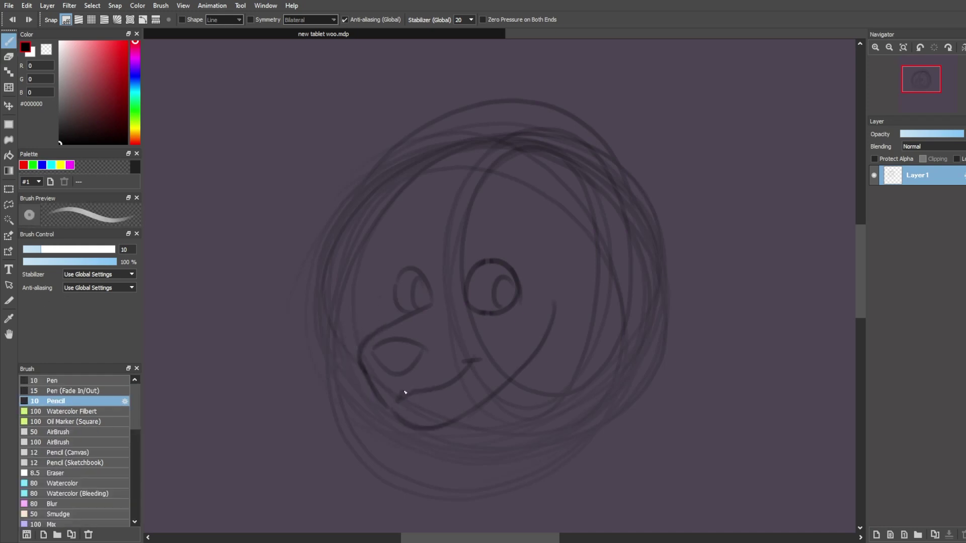
Move the two sketched eyes slightly further apart using rectangular selections
key("m")
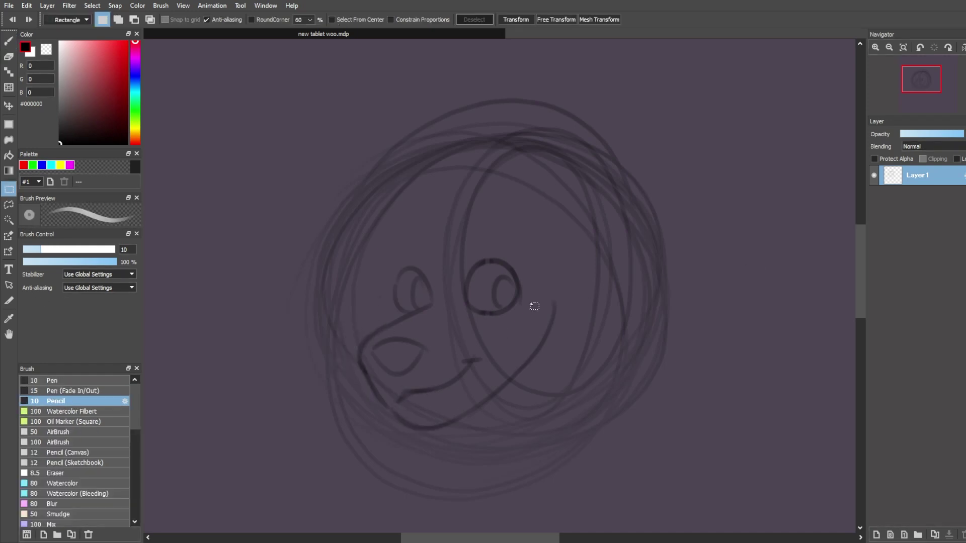
left_click_drag(533, 319, 461, 245)
left_click_drag(478, 282, 488, 282, "ctrl")
key("ctrl+d")
left_click_drag(485, 356, 522, 368)
left_click_drag(418, 268, 475, 335)
left_click_drag(487, 324, 481, 326, "ctrl")
left_click_drag(502, 256, 572, 330)
left_click_drag(560, 317, 481, 299, "ctrl")
key("ctrl+d")
Erase the upper end of the jaw line and sketch an oval brow spot above the larger eye
key("e")
left_click_drag(543, 304, 541, 316)
key("b")
mouse_move(483, 236)
left_mouse_down()
mouse_move(508, 272)
mouse_move(506, 257)
left_mouse_up()
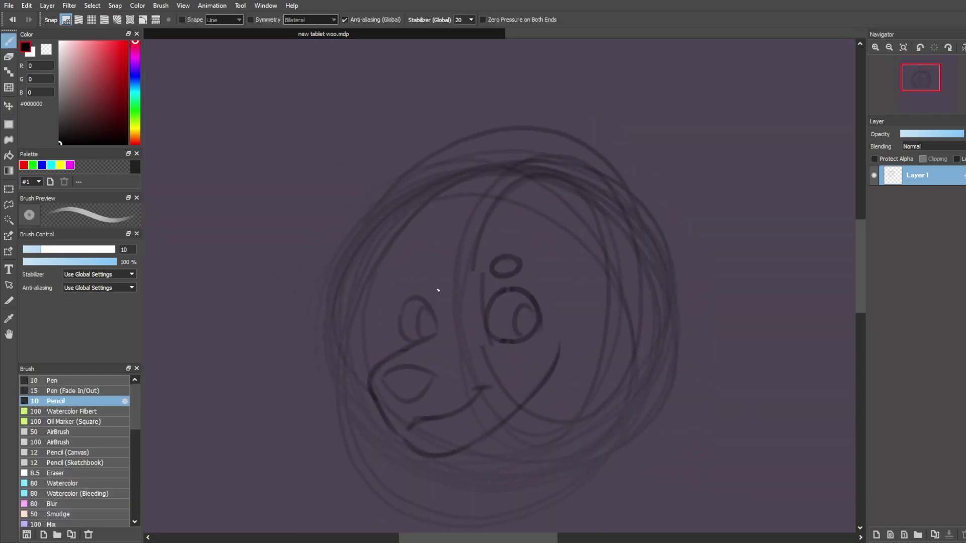
Sketch the second brow spot and the cheek fur, undoing an unwanted stroke
left_click_drag(411, 263, 414, 264)
left_click_drag(561, 321, 533, 300)
mouse_move(529, 282)
left_mouse_down()
mouse_move(576, 292)
mouse_move(503, 375)
left_mouse_up()
left_click_drag(423, 307, 498, 278)
mouse_move(439, 259)
left_mouse_down()
mouse_move(412, 317)
mouse_move(422, 355)
left_mouse_up()
key("ctrl+z")
mouse_move(442, 314)
left_mouse_down()
mouse_move(399, 355)
mouse_move(396, 334)
left_mouse_up()
Enlarge the Pencil to size 13.1 and sketch both ears and the forehead fur, undoing unwanted strokes
key("bracketright")
mouse_move(508, 213)
left_mouse_down()
mouse_move(477, 289)
mouse_move(575, 369)
left_mouse_up()
key("ctrl+z")
left_click_drag(494, 273, 572, 420)
key("e")
key("b")
left_click_drag(433, 282, 502, 254)
left_click_drag(408, 354, 499, 245)
mouse_move(561, 251)
left_mouse_down()
mouse_move(450, 297)
mouse_move(486, 283)
left_mouse_up()
key("ctrl+z")
Transform the whole head sketch to enlarge it beyond the canvas edges and apply the change
key("ctrl+0")
key("ctrl+t")
key("ctrl+minus")
key("ctrl+minus")
mouse_move(530, 332)
left_mouse_down()
mouse_move(676, 473)
mouse_move(495, 295)
left_mouse_up()
left_click_drag(592, 380, 648, 442)
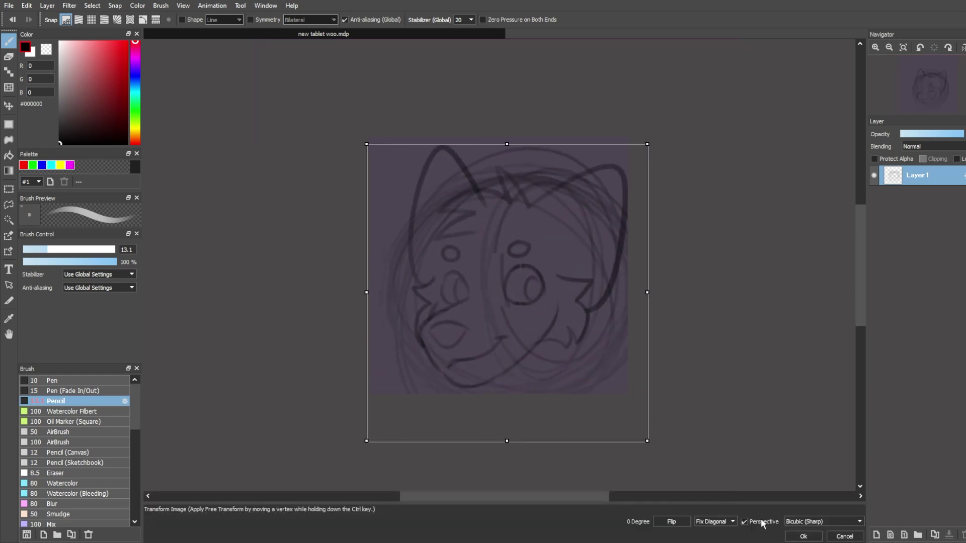
left_click(803, 537)
Sketch neck lines below the head, undoing the strokes that are not wanted
key("ctrl+0")
left_click_drag(622, 357, 621, 345)
key("ctrl+minus")
mouse_move(608, 386)
left_mouse_down()
mouse_move(594, 457)
mouse_move(670, 408)
left_mouse_up()
key("ctrl+z")
mouse_move(510, 420)
left_mouse_down()
mouse_move(494, 471)
mouse_move(477, 457)
left_mouse_up()
key("ctrl+z")
Fade the sketch on Layer1 to 13% opacity and add a new layer above it
left_click(908, 134)
left_click(876, 535)
Ink the smaller eye's side cheek fur, the snout and the jaw line on Layer2 with the Pen at size 15
left_click(52, 380)
key("bracketright")
key("bracketright")
key("ctrl+0")
key("ctrl+z")
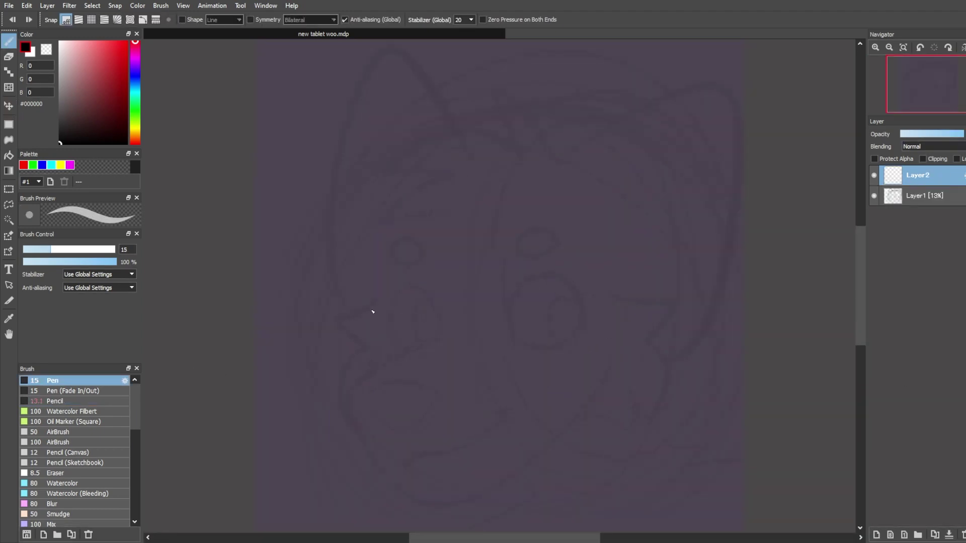
mouse_move(375, 302)
left_mouse_down()
mouse_move(356, 435)
mouse_move(432, 350)
left_mouse_up()
key("e")
key("b")
mouse_move(497, 263)
left_mouse_down()
mouse_move(443, 361)
mouse_move(619, 339)
mouse_move(658, 281)
mouse_move(669, 283)
left_mouse_up()
key("ctrl+z")
Clean up the inked line where the snout meets the chin with the size 30 Eraser
scroll(606, 349, "up", 2)
key("e")
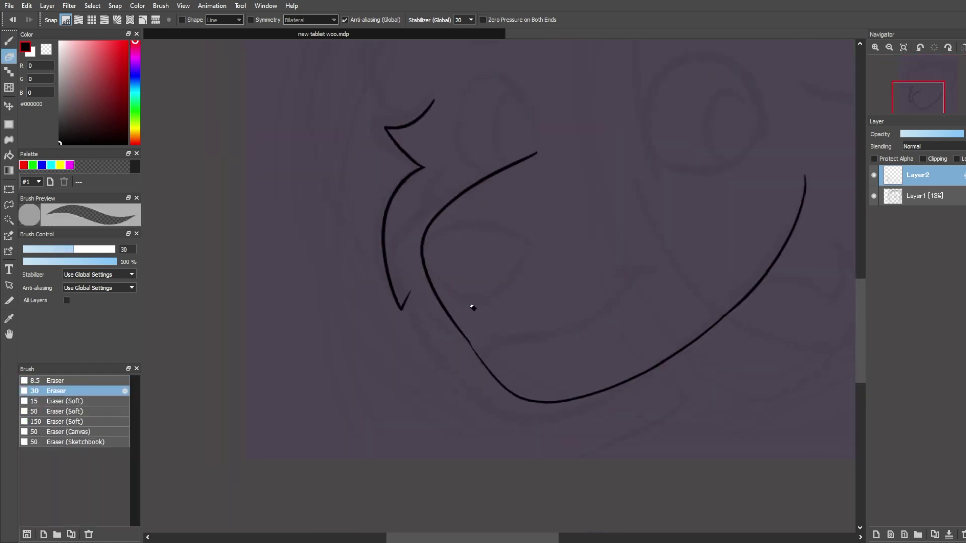
left_click_drag(490, 346, 325, 407)
left_click_drag(536, 397, 570, 368)
key("ctrl+z")
key("b")
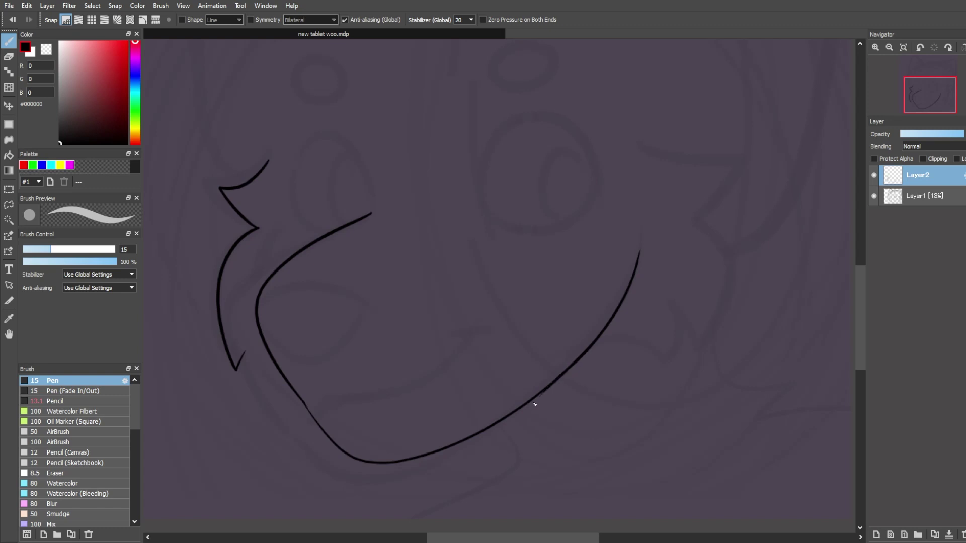
key("ctrl+z")
mouse_move(520, 183)
left_mouse_down()
mouse_move(552, 337)
mouse_move(650, 162)
left_mouse_up()
Ink the small fur tuft beside the chin and the rounded triangular nose outline
mouse_move(366, 349)
left_mouse_down()
mouse_move(388, 318)
mouse_move(372, 360)
left_mouse_up()
mouse_move(372, 360)
left_mouse_down()
mouse_move(426, 372)
mouse_move(443, 394)
left_mouse_up()
key("e")
key("b")
key("ctrl+z")
left_click_drag(443, 352, 417, 379)
left_click_drag(380, 315, 471, 308)
left_click_drag(380, 314, 471, 309)
key("e")
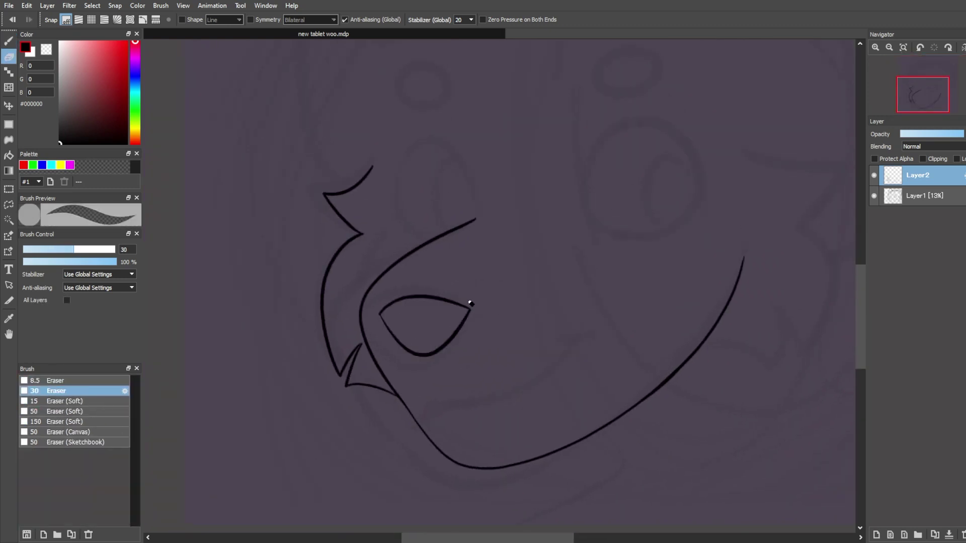
Ink the smiling mouth line from the front of the snout, with a thick filled corner
key("b")
left_click_drag(401, 369, 398, 354)
left_click_drag(420, 387, 434, 368)
left_click_drag(435, 368, 570, 314)
left_click_drag(570, 314, 558, 330)
key("e")
key("b")
Ink the smaller eye's outline and pupil, erasing the overlap with the snout line
left_click_drag(541, 270, 580, 392)
mouse_move(512, 326)
left_mouse_down()
mouse_move(470, 341)
mouse_move(477, 353)
left_mouse_up()
key("ctrl+z")
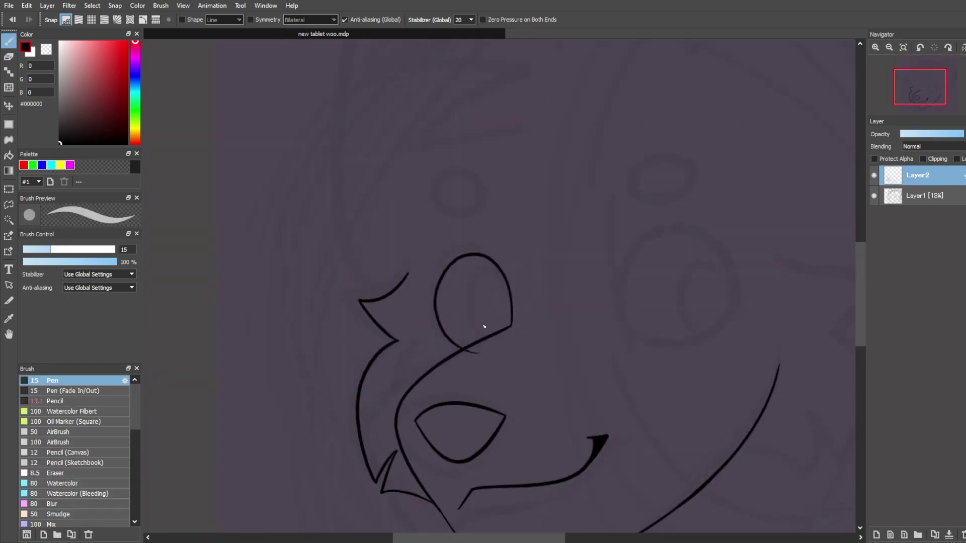
key("e")
key("b")
left_click_drag(475, 310, 503, 276)
Ink the round outline of the larger eye, undoing unsatisfactory strokes
mouse_move(567, 269)
left_mouse_down()
mouse_move(466, 278)
mouse_move(461, 310)
left_mouse_up()
left_click_drag(503, 280, 488, 205)
mouse_move(487, 296)
left_mouse_down()
mouse_move(565, 222)
mouse_move(586, 327)
left_mouse_up()
key("ctrl+z")
mouse_move(480, 297)
left_mouse_down()
mouse_move(594, 271)
mouse_move(582, 287)
mouse_move(593, 271)
left_mouse_up()
key("ctrl+z")
key("e")
key("b")
key("ctrl+z")
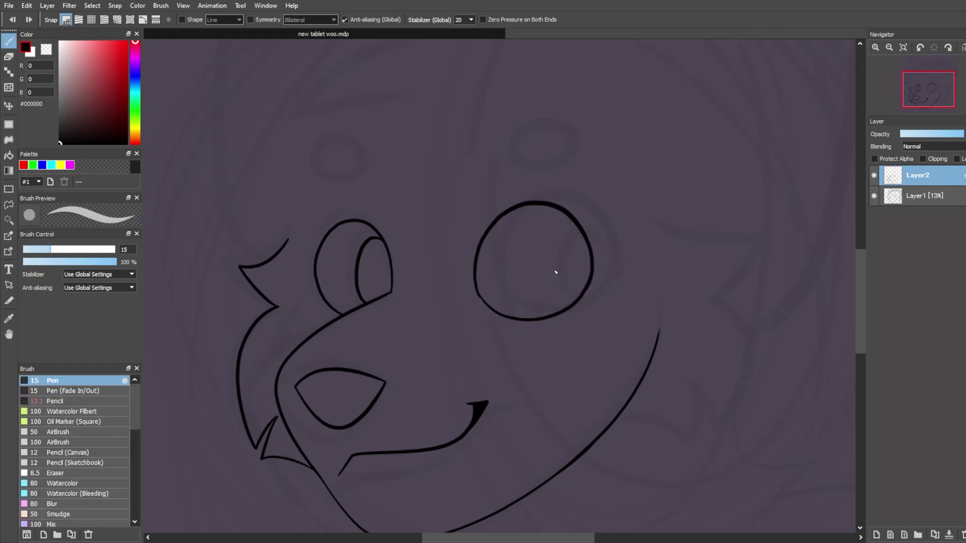
Adjust the position of the larger inked eye and ink its pupil inside the outline
key("ctrl+0")
key("m")
key("ctrl+plus")
key("ctrl+plus")
key("ctrl+plus")
left_click_drag(601, 389, 593, 300)
key("b")
key("ctrl+minus")
mouse_move(600, 342)
left_mouse_down()
mouse_move(635, 235)
mouse_move(584, 320)
mouse_move(571, 302)
left_mouse_up()
Ink an oval brow spot above each eye, undoing and tidying unwanted strokes
key("e")
key("ctrl+0")
key("ctrl+plus")
key("ctrl+plus")
key("ctrl+plus")
key("b")
left_click_drag(478, 322, 589, 285)
left_click_drag(436, 269, 404, 260)
key("ctrl+z")
key("e")
key("b")
key("ctrl+0")
key("m")
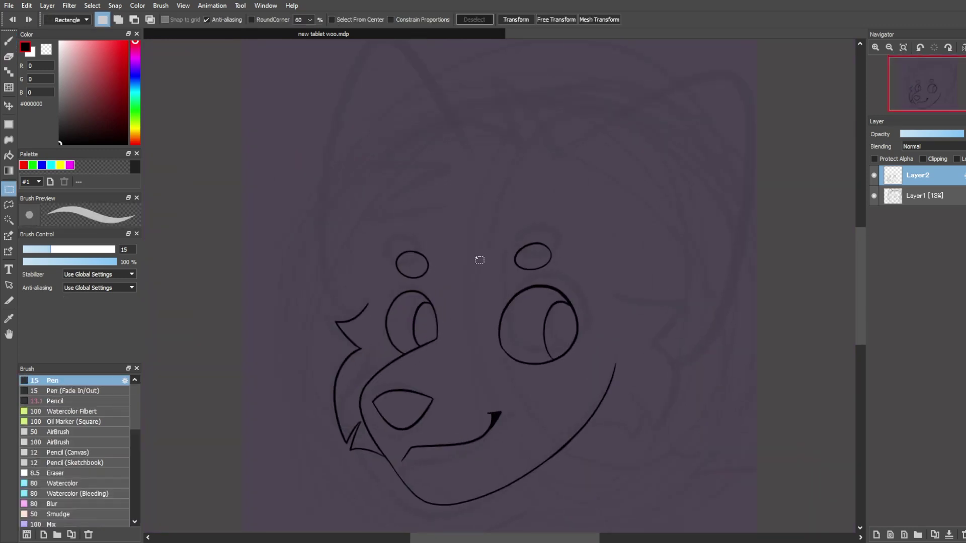
Select the brow spot above the larger eye and move it slightly lower and closer to the other spot
left_click_drag(487, 233, 565, 280)
key("v")
left_click_drag(546, 260, 540, 266)
Ink the pointed cheek fur beside the jaw on the larger eye's side, following the sketch
scroll(541, 267, "down", 1)
key("b")
mouse_move(613, 294)
left_mouse_down()
mouse_move(669, 313)
mouse_move(638, 450)
mouse_move(560, 438)
left_mouse_up()
scroll(634, 443, "up", 2)
key("e")
key("b")
key("ctrl+0")
left_click_drag(487, 255, 391, 298)
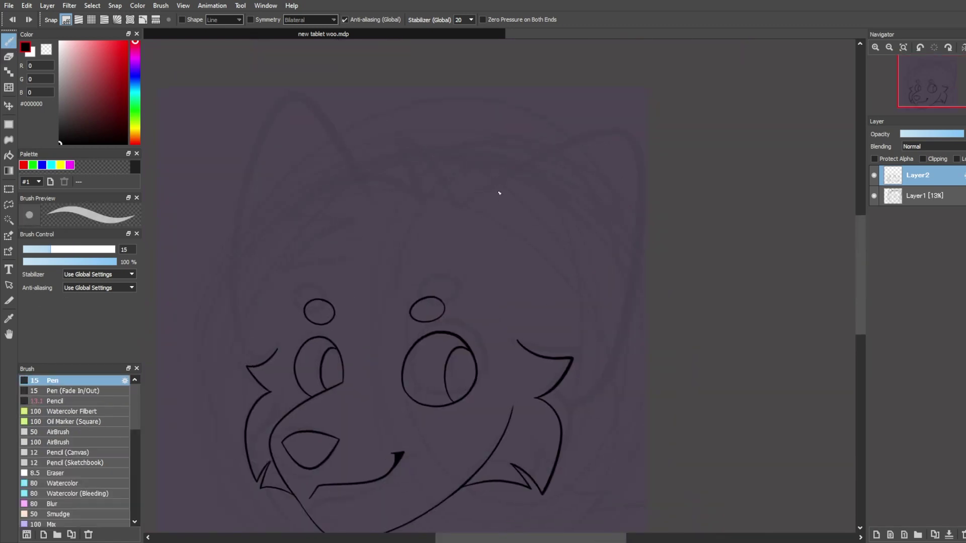
Undo the unsatisfactory ear strokes and ink the large ear's outline on a new layer
left_click_drag(452, 210, 524, 373)
key("Left")
key("Left")
key("ctrl+z")
left_click_drag(406, 253, 569, 350)
key("ctrl+z")
left_click(876, 534)
left_click_drag(415, 257, 577, 364)
key("Right")
key("Right")
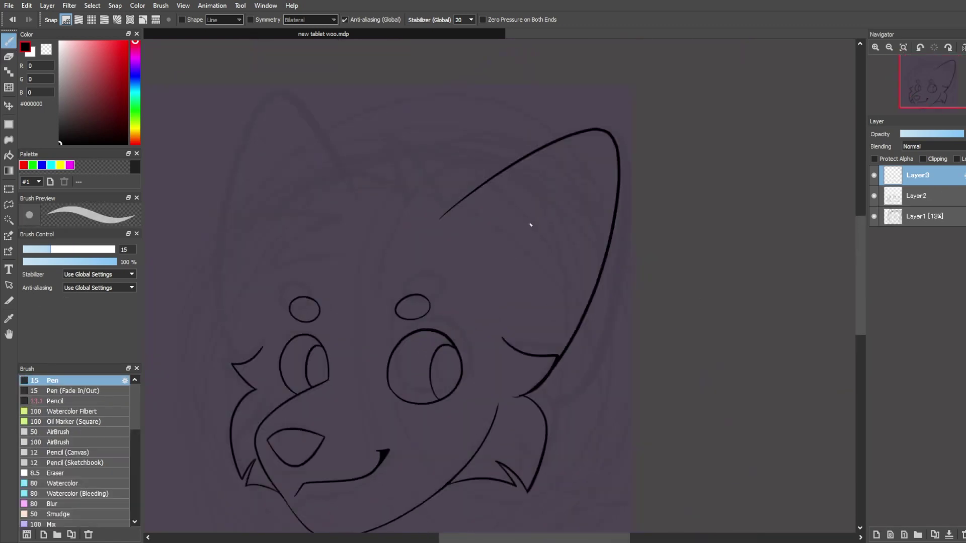
Rework the large ear's outer edge, undoing a poor stroke and inking a cleaner line up from the cheek fur
key("m")
left_click_drag(635, 161, 529, 403)
key("b")
key("Left")
key("Left")
left_click_drag(474, 121, 510, 350)
key("Right")
key("Right")
key("ctrl+z")
key("Right")
key("Right")
key("Right")
key("Right")
key("Right")
key("Right")
key("Right")
key("Right")
key("Right")
key("Right")
left_click_drag(477, 158, 502, 395)
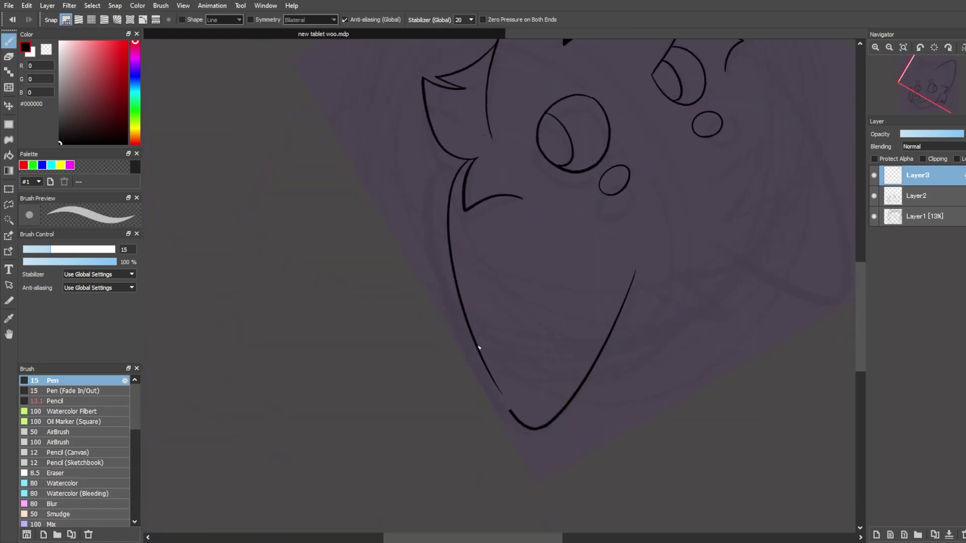
Tidy the large ear's outline and ink the outline of the smaller ear
key("e")
key("Up")
left_click_drag(156, 266, 336, 256)
key("b")
key("ctrl+z")
mouse_move(368, 391)
left_mouse_down()
mouse_move(470, 236)
mouse_move(499, 264)
left_mouse_up()
mouse_move(405, 323)
left_mouse_down()
mouse_move(396, 249)
mouse_move(485, 308)
mouse_move(420, 240)
left_mouse_up()
key("v")
key("m")
key("Down")
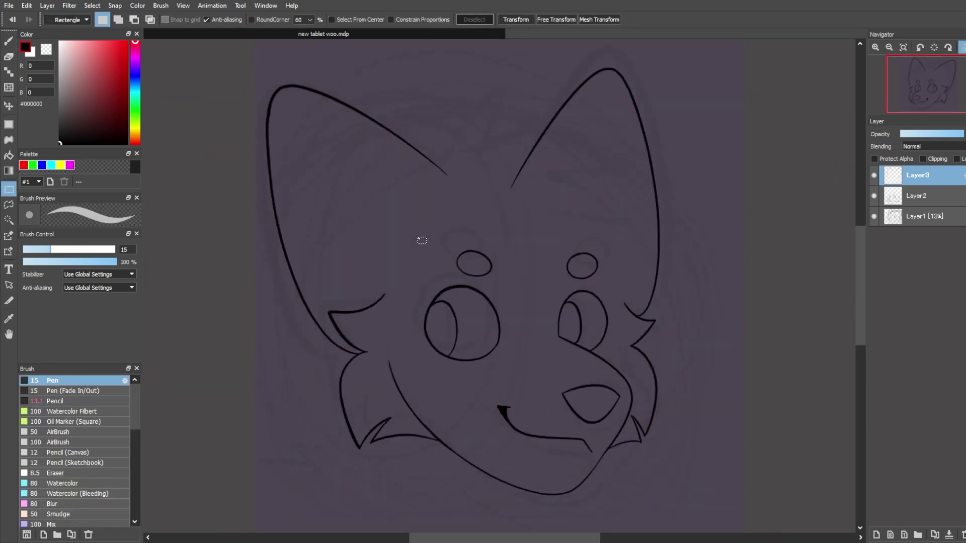
Ink the inner contour of the large ear and merge the ear layer into the line-art layer
key("Down")
key("Left")
key("Left")
scroll(524, 189, "up", 2)
left_click_drag(523, 189, 385, 343)
scroll(483, 325, "down", 2)
key("b")
left_click_drag(504, 388, 527, 408)
key("e")
key("Up")
left_click(949, 535)
Ink the spiky hair tuft between the ears and erase stray line overlaps around it
left_click_drag(388, 246, 550, 250)
key("b")
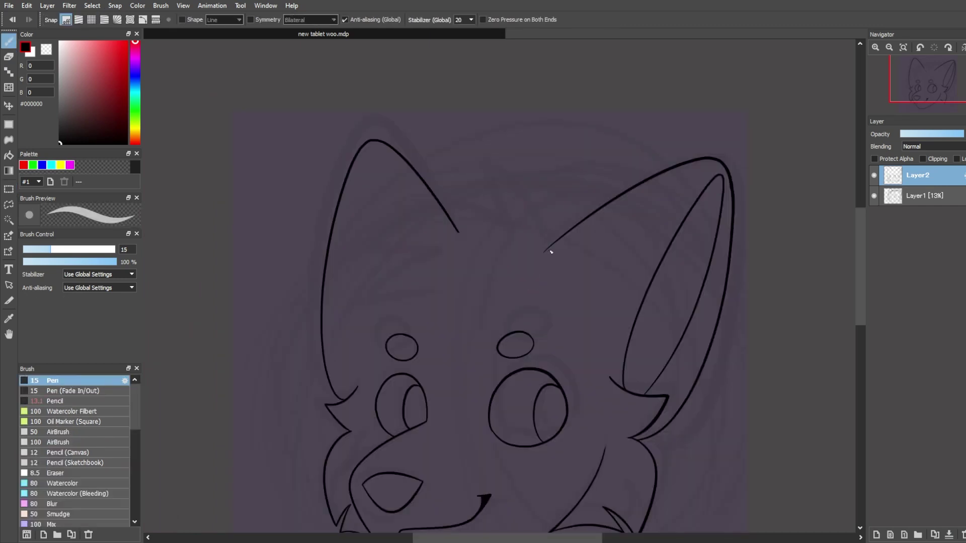
key("ctrl+z")
key("e")
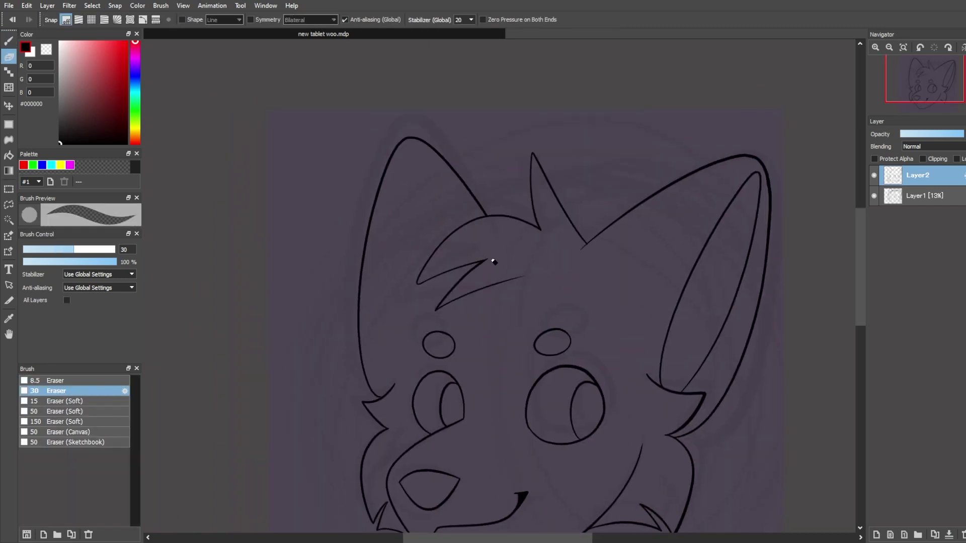
left_click_drag(586, 244, 532, 238)
Ink the zigzag neck fur behind the cheek and the throat line beneath the jaw
key("ctrl+0")
key("b")
left_click_drag(615, 341, 707, 373)
left_click_drag(490, 383, 432, 448)
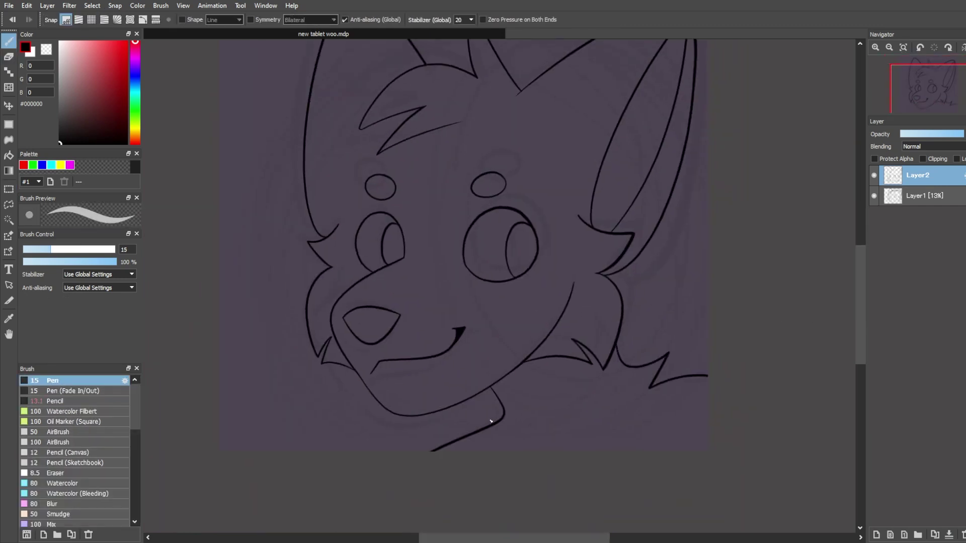
key("ctrl+0")
Hide the rough sketch layer and thin the large ear's outer line with the 30 px eraser on Layer2
left_click(927, 196)
left_click(874, 196)
left_click(916, 175)
scroll(522, 263, "up", 4)
key("e")
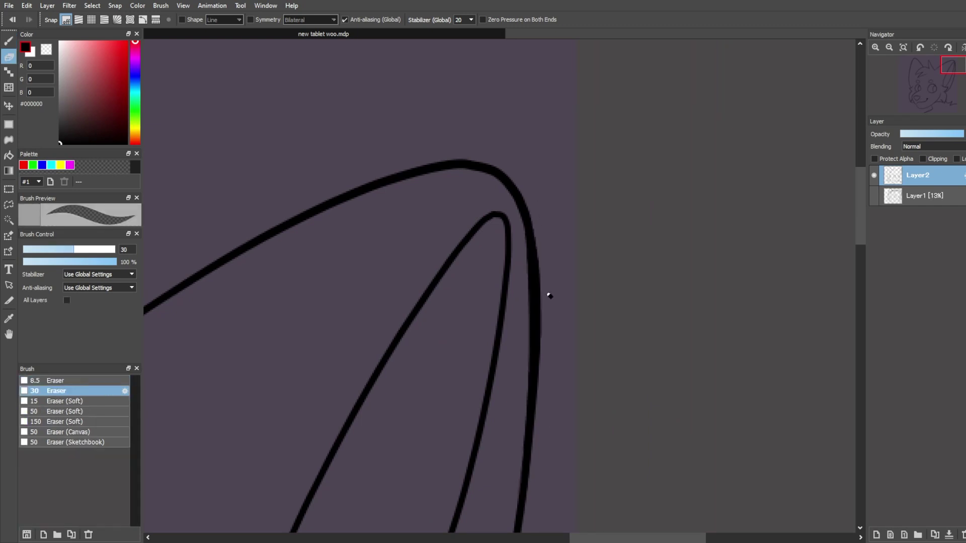
left_click_drag(550, 296, 544, 375)
key("ctrl+0")
Add a new layer beneath the line art and fill it with the fur base colour #C4A9A5
key("Down")
key("Down")
left_click(924, 196)
left_click(876, 534)
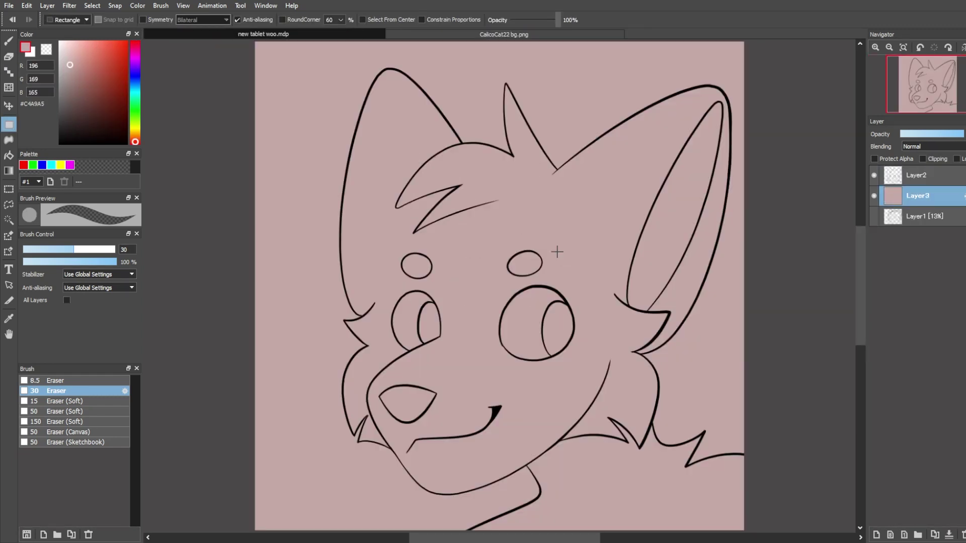
Clear the base colour outside the character's outline, erasing leftovers along the ears, cheek fur and neck
left_click(370, 186)
key("e")
scroll(507, 136, "up", 4)
left_click_drag(507, 136, 398, 263)
scroll(399, 263, "down", 2)
left_click_drag(363, 422, 423, 349)
left_click_drag(430, 196, 451, 313)
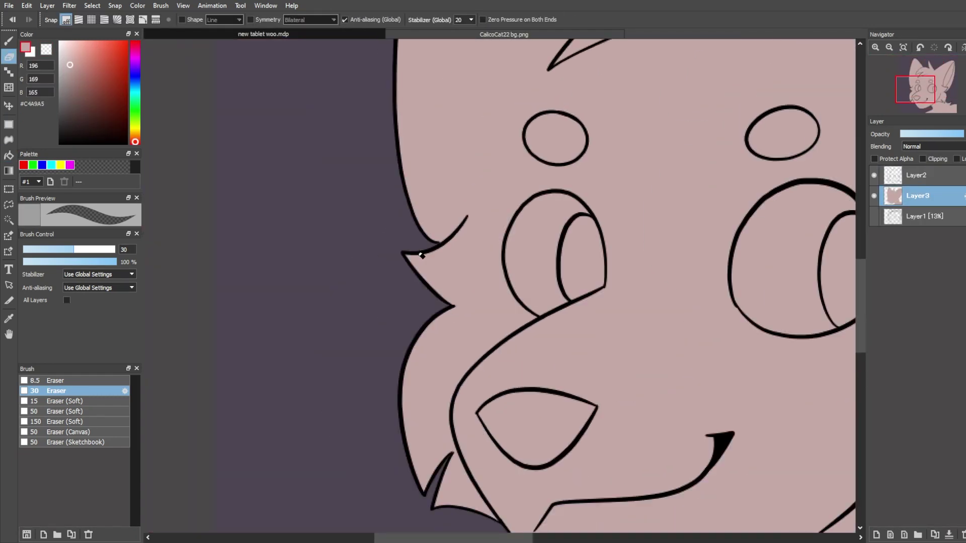
left_click_drag(704, 433, 399, 311)
scroll(399, 311, "down", 3)
key("ctrl+0")
Protect the base colour layer's alpha and sample the inner-ear pink from the CalicoCat22 bg.png reference
left_click(520, 35)
key("g")
left_click(263, 34)
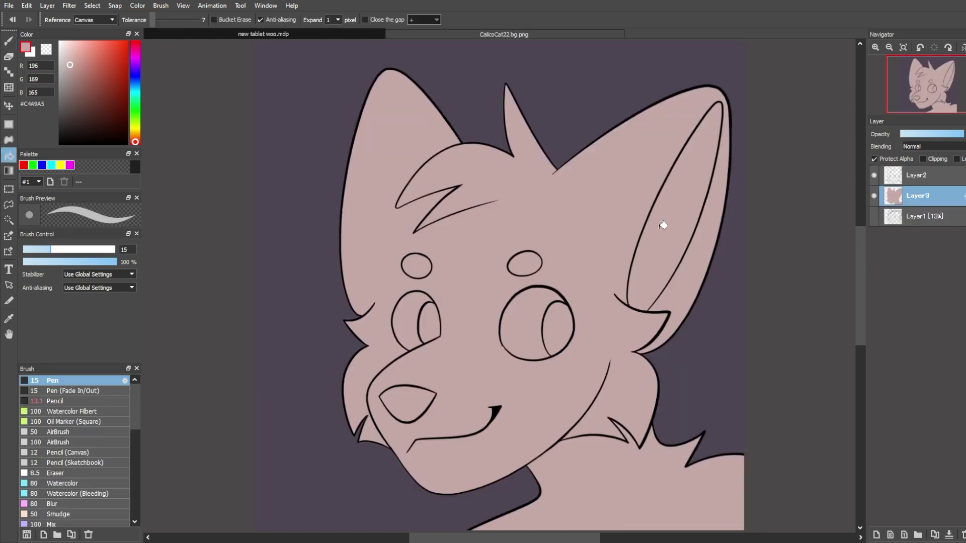
left_click(504, 35)
key("b")
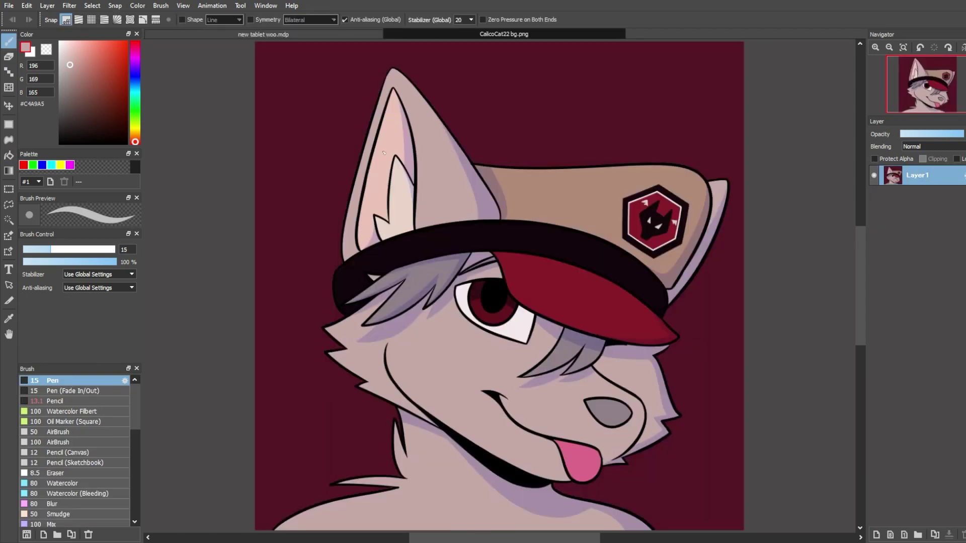
key("g")
key("ctrl+Tab")
key("ctrl+Tab")
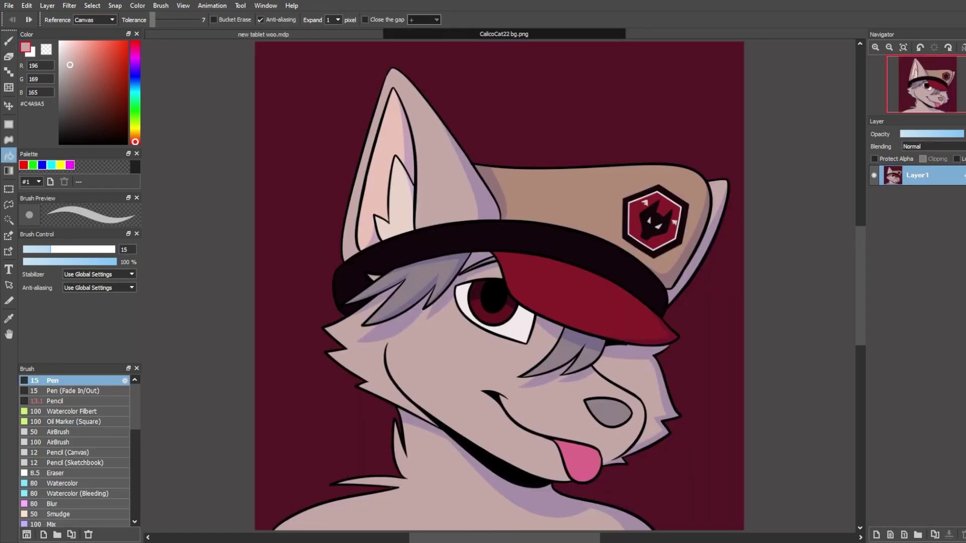
key("b")
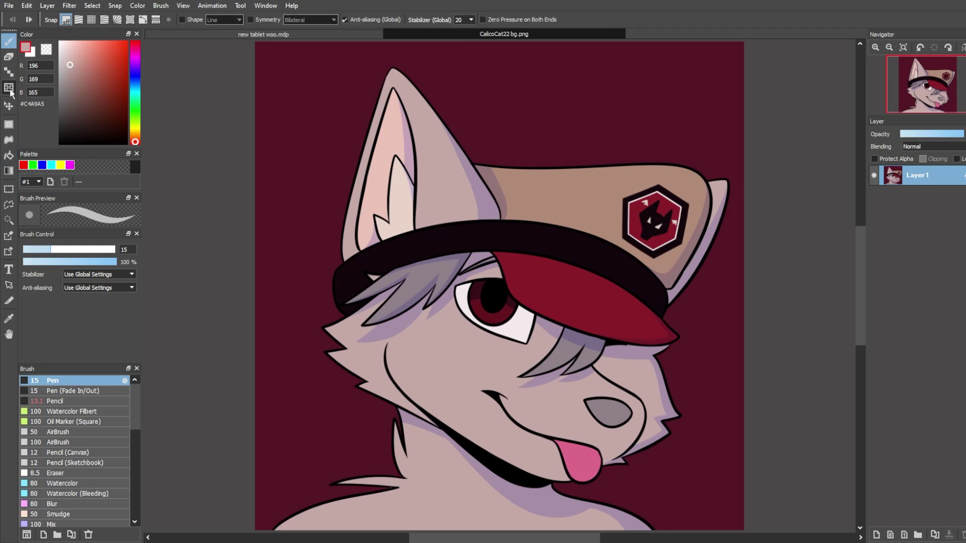
right_click(385, 146)
Set the pen colour to black and ink the fur tuft inside the large ear of new tablet woo.mdp
left_click(127, 144)
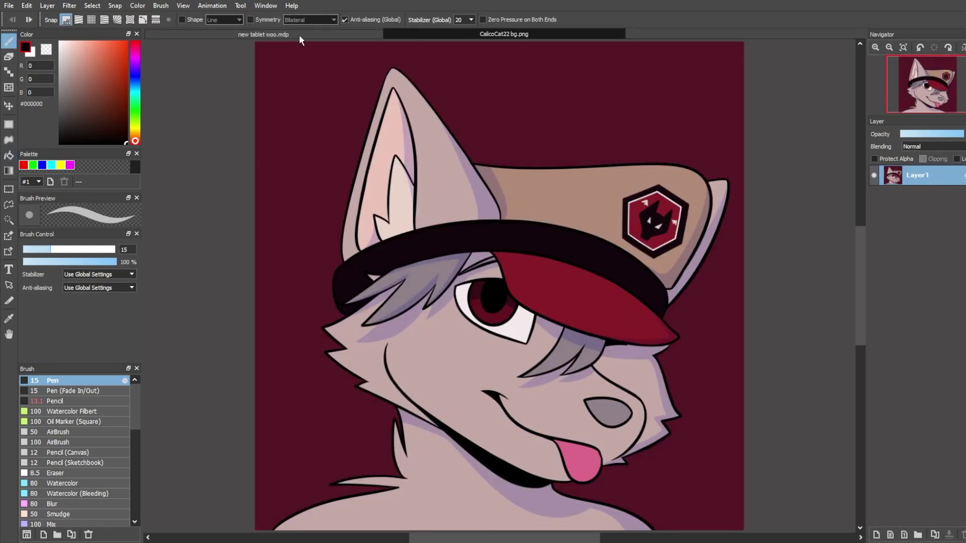
left_click(300, 35)
key("Left")
key("Left")
scroll(499, 286, "up", 2)
key("ctrl+z")
left_click_drag(433, 281, 469, 197)
left_click_drag(470, 197, 484, 370)
key("ctrl+z")
Draw the jagged lower edge of the forehead hair in the reference's grey #908189, undoing an unwanted stroke
key("ctrl+Tab")
left_click(264, 34)
left_click_drag(270, 162, 527, 235)
key("ctrl+z")
left_click_drag(465, 301, 423, 294)
left_click_drag(423, 294, 514, 282)
left_click_drag(448, 272, 517, 263)
left_click_drag(518, 263, 507, 208)
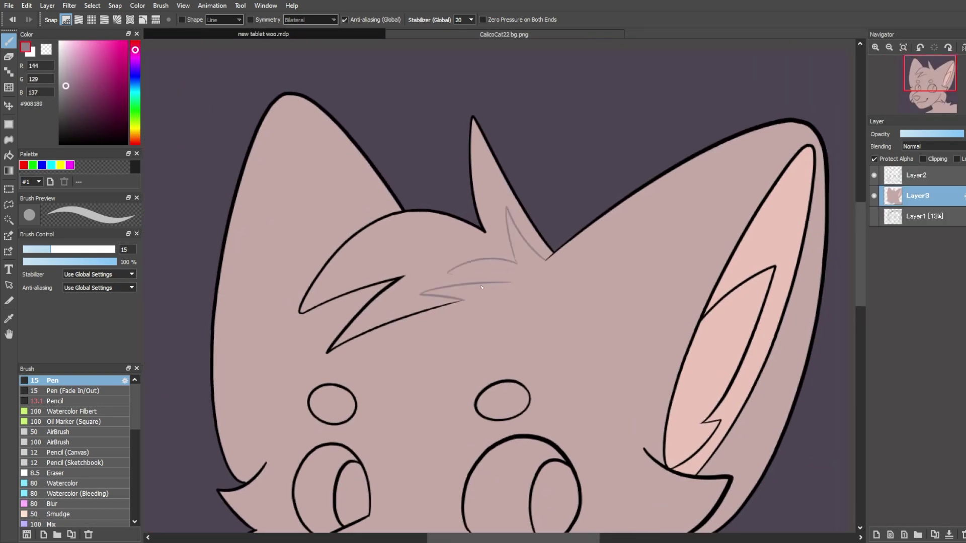
Fill the hair area with grey and refine its jagged edge using the sampled fur colour #C4A9A5
left_click(402, 252)
left_click(8, 319)
left_click(370, 355)
left_click(9, 42)
left_click_drag(497, 292, 471, 276)
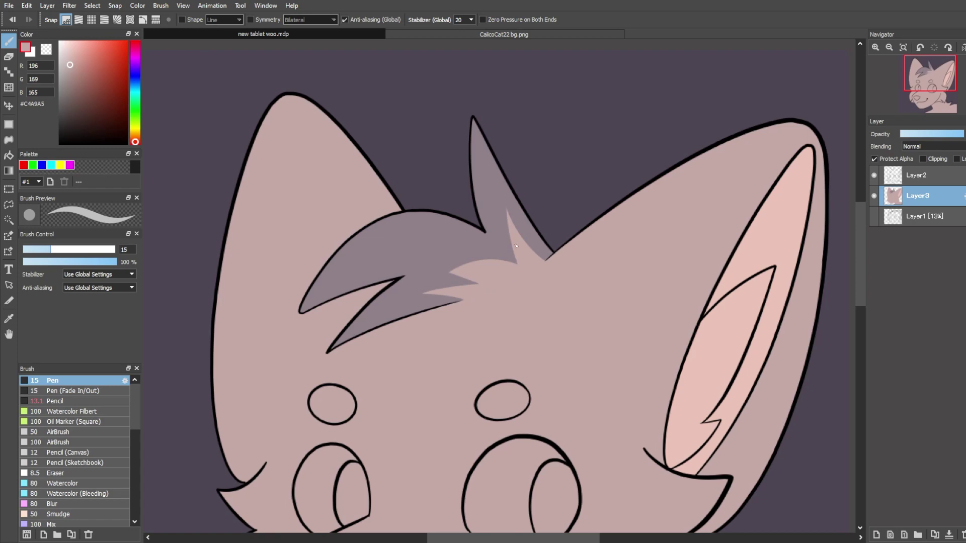
Sample the dark red #64141E from the reference's eye and fill both irises with it
left_click(503, 34)
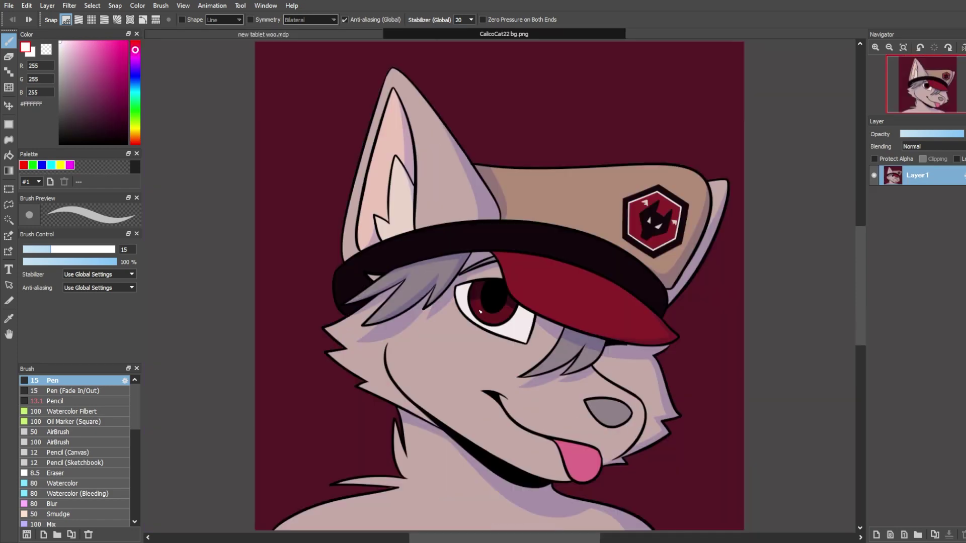
left_click(495, 318)
left_click(263, 34)
left_click(9, 156)
left_click(427, 323)
left_click(549, 328)
left_click(8, 42)
left_click(504, 34)
left_click(322, 34)
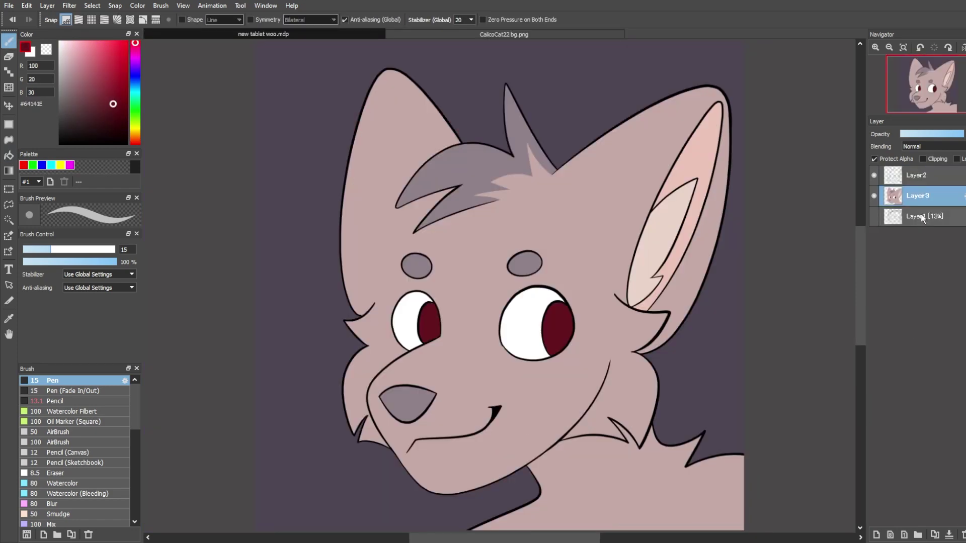
Add a layer above the base colours and paint a black pupil inside each red iris
left_click(876, 535)
left_click(126, 144)
scroll(500, 287, "up", 4)
left_click_drag(437, 255, 403, 374)
left_click(9, 56)
left_click(9, 42)
left_click_drag(754, 301, 359, 302)
left_click_drag(562, 420, 606, 322)
scroll(532, 293, "down", 3)
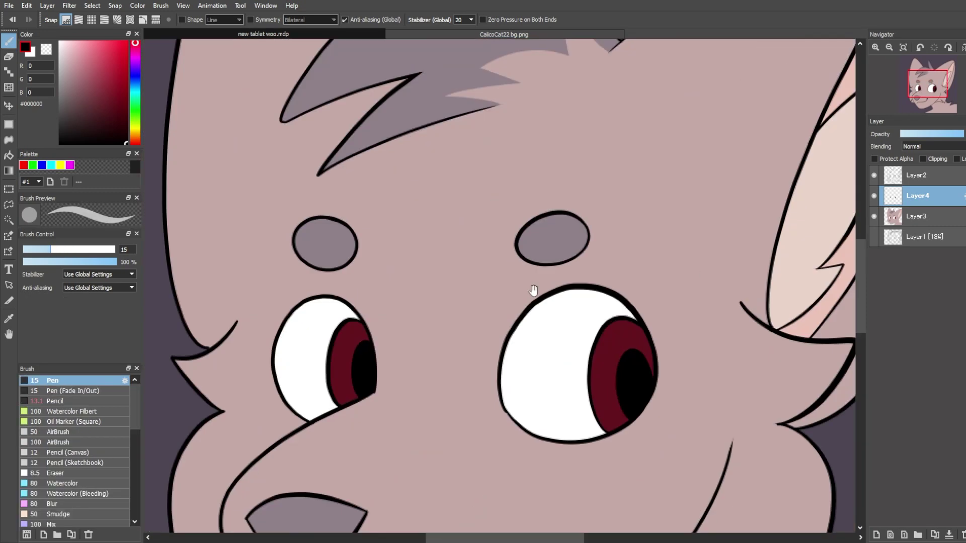
Shade the upper part of both irises with a darker red on Layer3, sampling colours and undoing a stray stroke
left_click(503, 34)
left_click(263, 34)
left_click(916, 216)
left_click(874, 158)
left_click_drag(347, 284, 388, 265)
mouse_move(564, 303)
left_mouse_down()
mouse_move(615, 291)
mouse_move(562, 303)
mouse_move(568, 332)
left_mouse_up()
left_click(550, 298, "alt")
left_click(588, 278, "alt")
key("ctrl+z")
left_click_drag(309, 292, 310, 303)
left_click(317, 316, "alt")
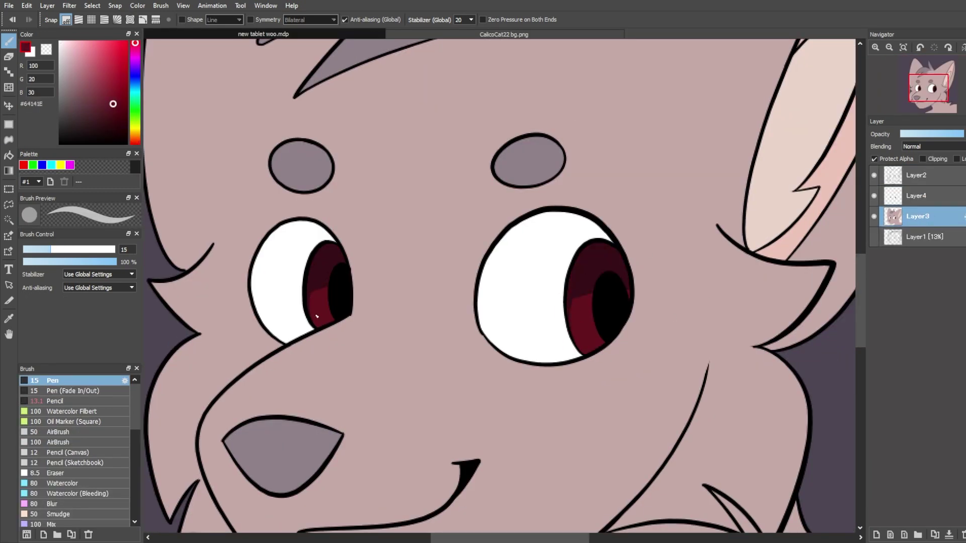
Paint a large white oval highlight and a small glint in the larger eye on Layer4, using brush size 81
scroll(520, 353, "down", 3)
left_click(916, 196)
left_click(60, 42)
scroll(540, 346, "up", 3)
left_click(101, 249)
mouse_move(593, 299)
left_mouse_down()
mouse_move(557, 302)
mouse_move(561, 284)
mouse_move(557, 303)
left_mouse_up()
left_click(541, 347)
key("ctrl+z")
key("ctrl+z")
scroll(533, 301, "up", 2)
key("ctrl+z")
left_click_drag(608, 344, 605, 354)
left_click_drag(438, 307, 553, 340)
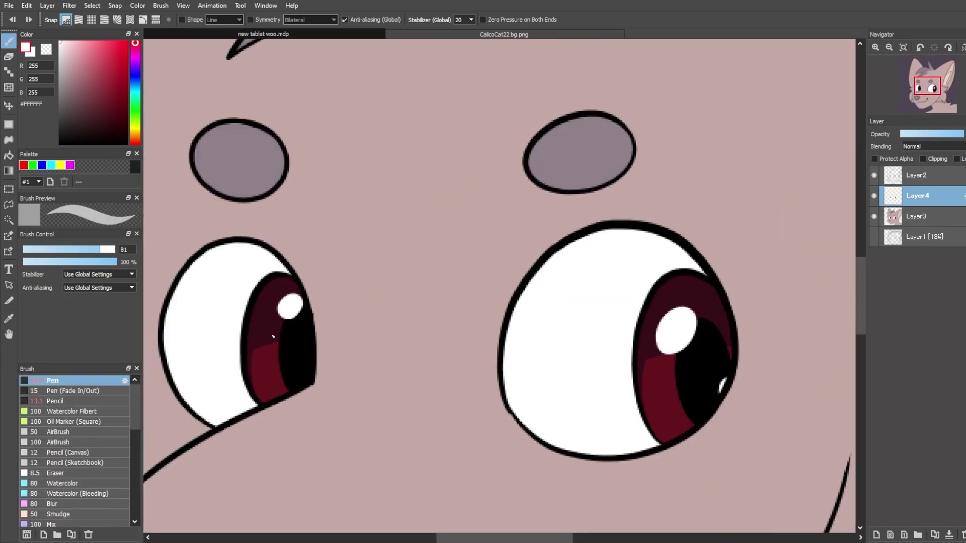
Redo the smaller eye's white highlight as a larger oval and add a small glint at its pupil's edge
mouse_move(289, 308)
left_mouse_down()
mouse_move(282, 329)
mouse_move(289, 318)
left_mouse_up()
key("ctrl+z")
key("ctrl+z")
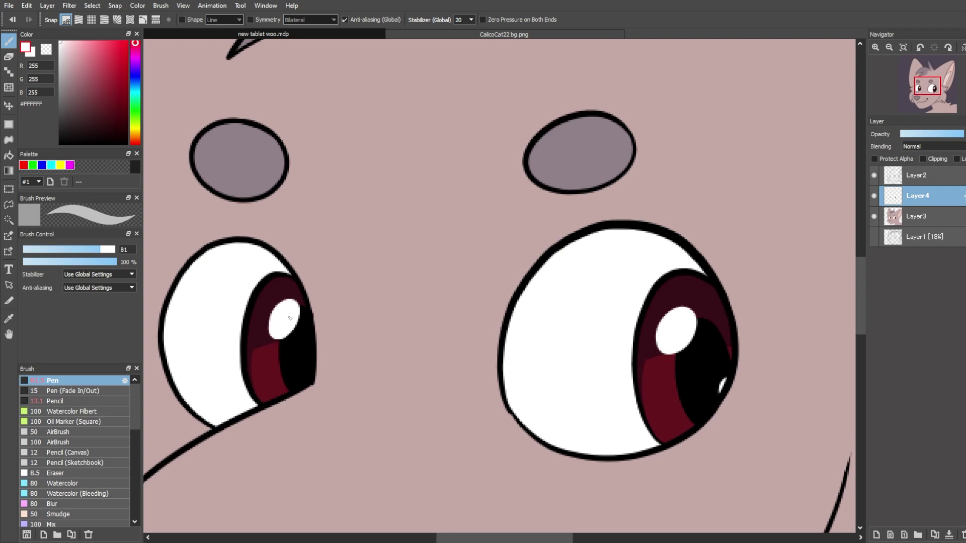
mouse_move(320, 360)
left_mouse_down()
mouse_move(313, 376)
mouse_move(322, 379)
left_mouse_up()
key("ctrl+z")
key("ctrl+z")
key("e")
key("ctrl+0")
key("b")
scroll(531, 316, "up", 5)
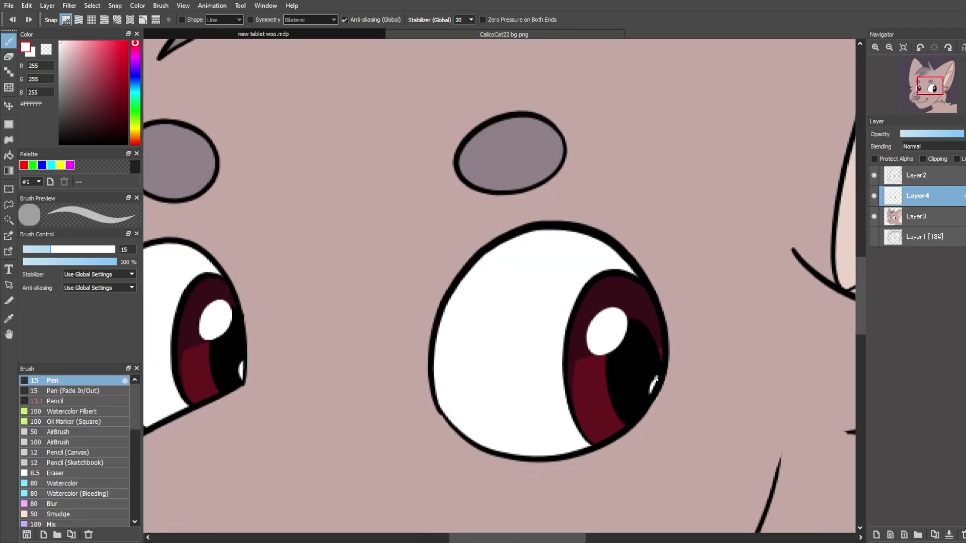
Add a clipping layer directly above Layer3 and set the brush colour to dark red #3B0000
scroll(531, 315, "down", 5)
left_click(915, 216)
left_click(876, 535)
left_click(922, 159)
left_click(135, 76)
left_click(125, 121)
scroll(553, 317, "up", 2)
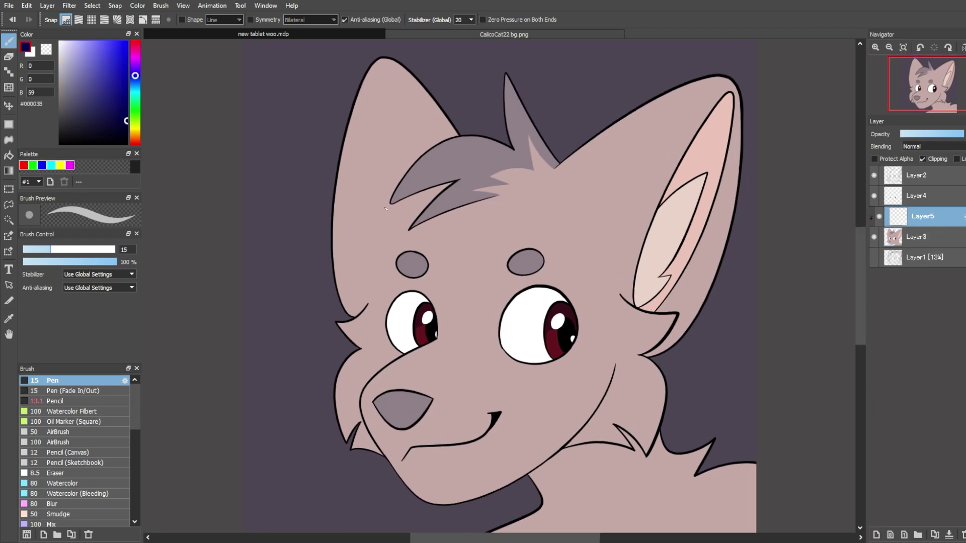
left_click(135, 42)
Outline the shadow shapes inside the cheek fur beside the larger eye in dark red, undoing stray strokes
mouse_move(496, 280)
left_mouse_down()
mouse_move(496, 209)
mouse_move(460, 160)
left_mouse_up()
key("ctrl+z")
left_click_drag(608, 238, 573, 381)
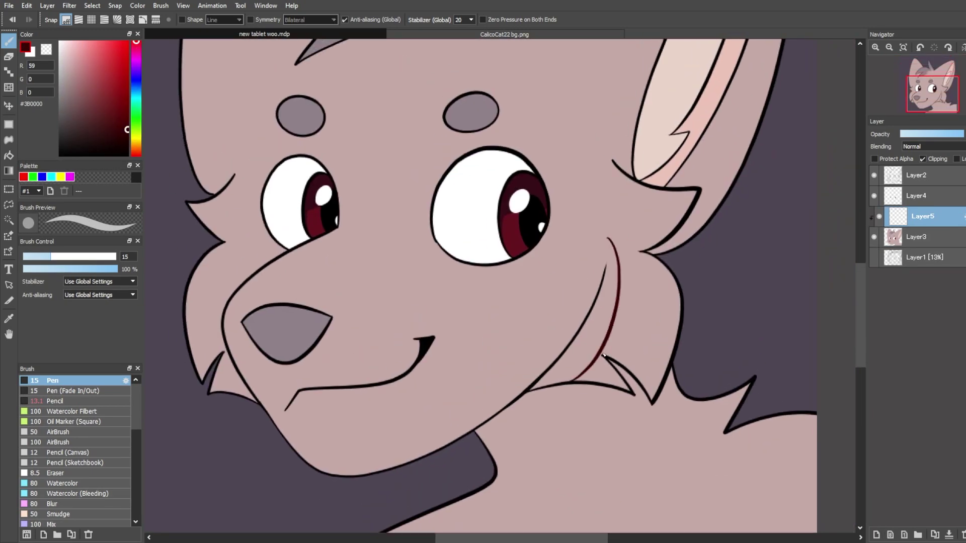
left_click_drag(606, 344, 652, 381)
left_click_drag(631, 252, 643, 372)
key("ctrl+z")
left_click_drag(624, 226, 604, 310)
Outline the shadow on the fur tuft below the near ear and join it to the cheek shadow
left_click_drag(664, 281, 589, 327)
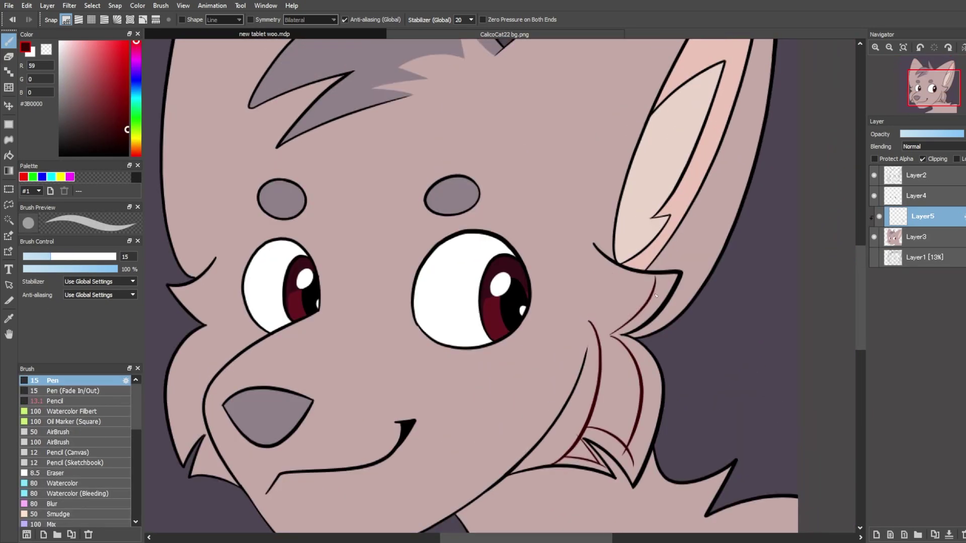
left_click_drag(616, 266, 664, 281)
key("e")
key("b")
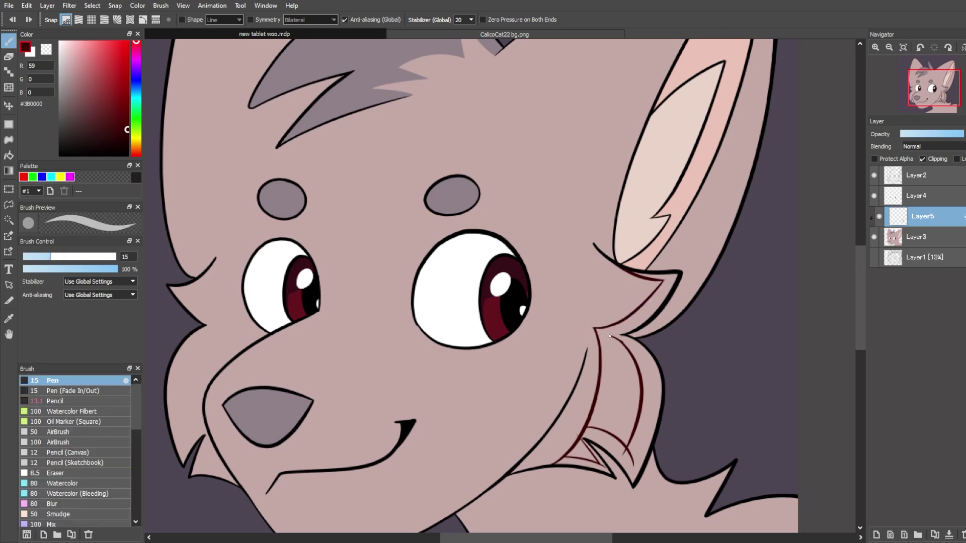
key("ctrl+z")
left_click_drag(563, 337, 572, 257)
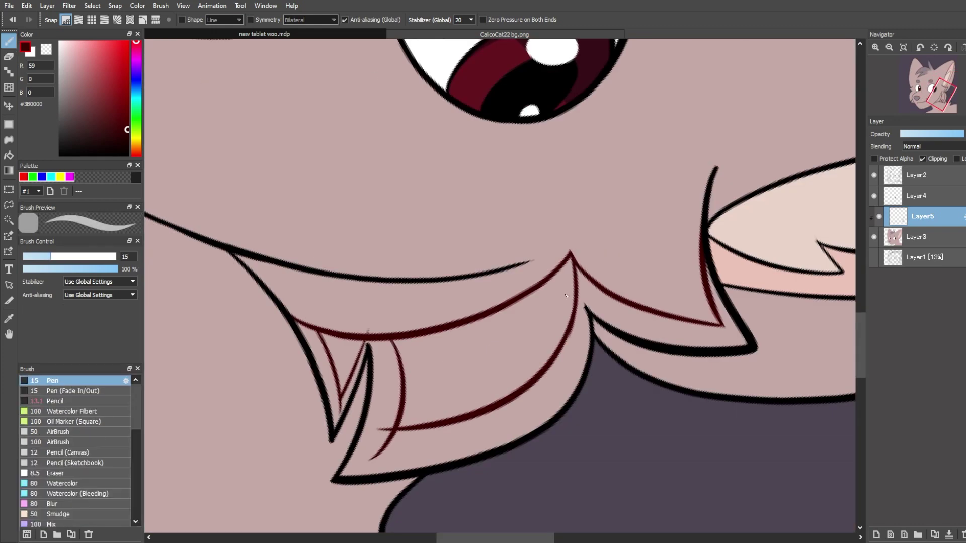
Clean up the cheek and tuft shadow outlines, then fill them with dark red down to the small fur points
key("e")
key("b")
key("g")
left_click(615, 280)
key("b")
mouse_move(647, 133)
left_mouse_down()
mouse_move(647, 109)
mouse_move(589, 243)
mouse_move(551, 66)
left_mouse_up()
key("e")
key("g")
left_click(472, 345)
key("b")
key("g")
left_click(649, 211)
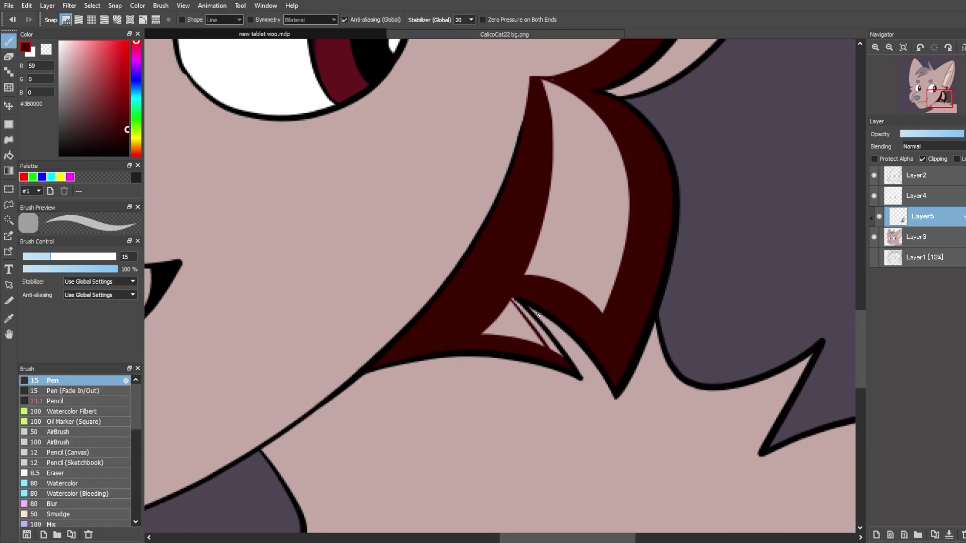
left_click_drag(539, 313, 557, 345)
scroll(573, 371, "down", 5)
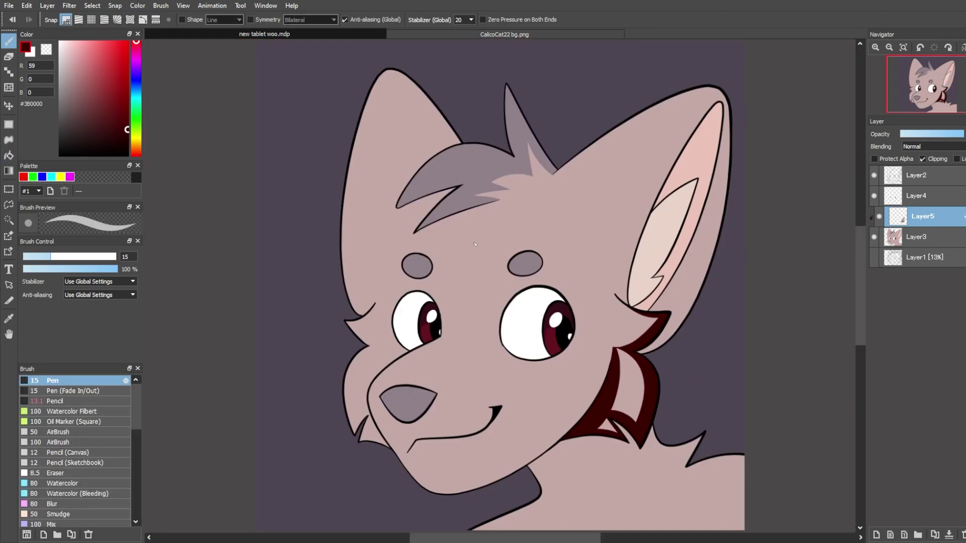
Draw and fill a dark red shadow along the lower outer edge of the near ear
scroll(474, 244, "up", 3)
mouse_move(614, 111)
left_mouse_down()
mouse_move(455, 336)
mouse_move(397, 333)
left_mouse_up()
left_click_drag(516, 214, 500, 426)
key("g")
left_click(542, 373)
key("b")
key("ctrl+z")
Draw and fill a dark red shadow down the outer side of the near ear's pink interior
key("Right")
key("Right")
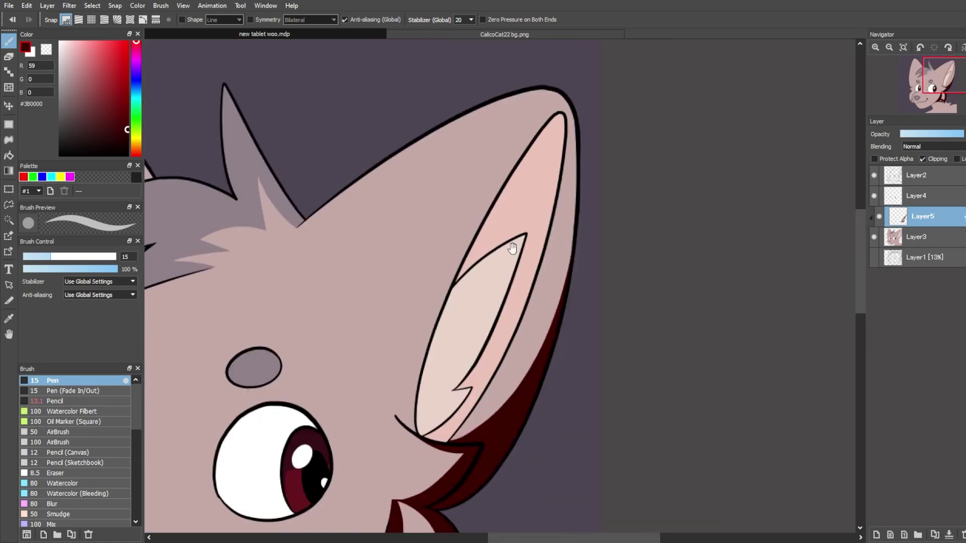
key("Left")
key("Left")
left_click_drag(494, 223, 517, 380)
key("ctrl+z")
left_click_drag(494, 250, 464, 117)
key("g")
left_click(513, 307)
key("b")
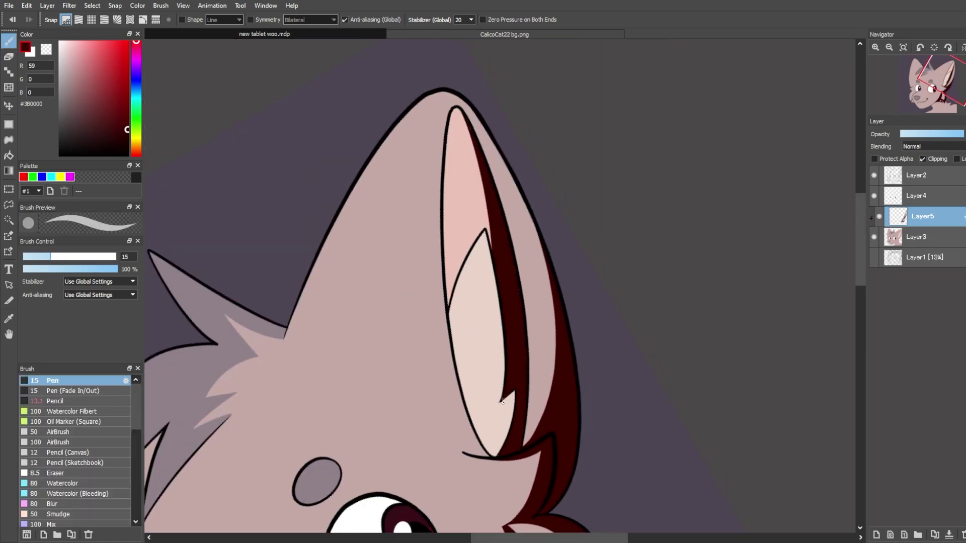
Fill dark red shadows along the cream tuft inside the near ear and the pink area above it
scroll(502, 402, "down", 3)
scroll(483, 291, "up", 5)
key("e")
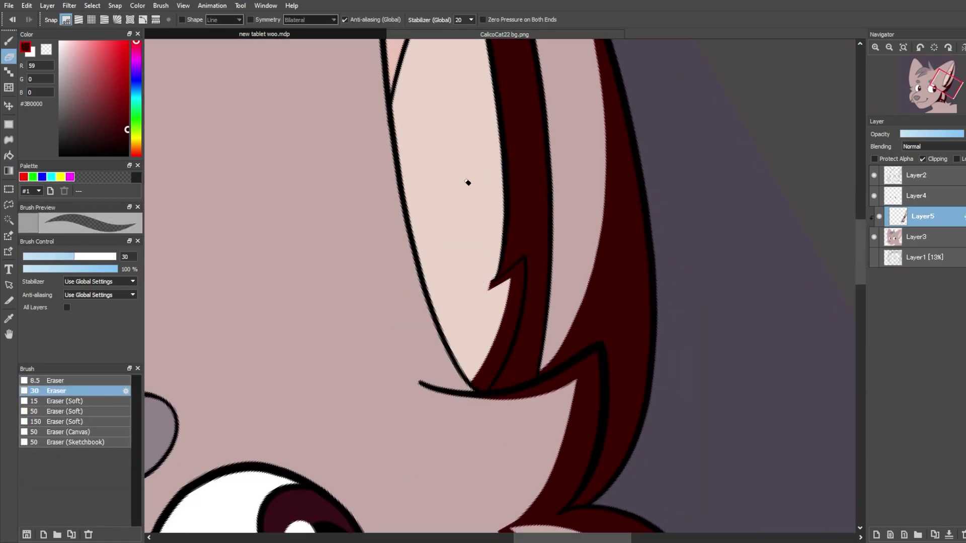
key("b")
scroll(483, 287, "down", 3)
left_click_drag(598, 136, 483, 338)
scroll(483, 301, "up", 3)
left_click_drag(421, 274, 426, 335)
key("g")
left_click(568, 282)
key("e")
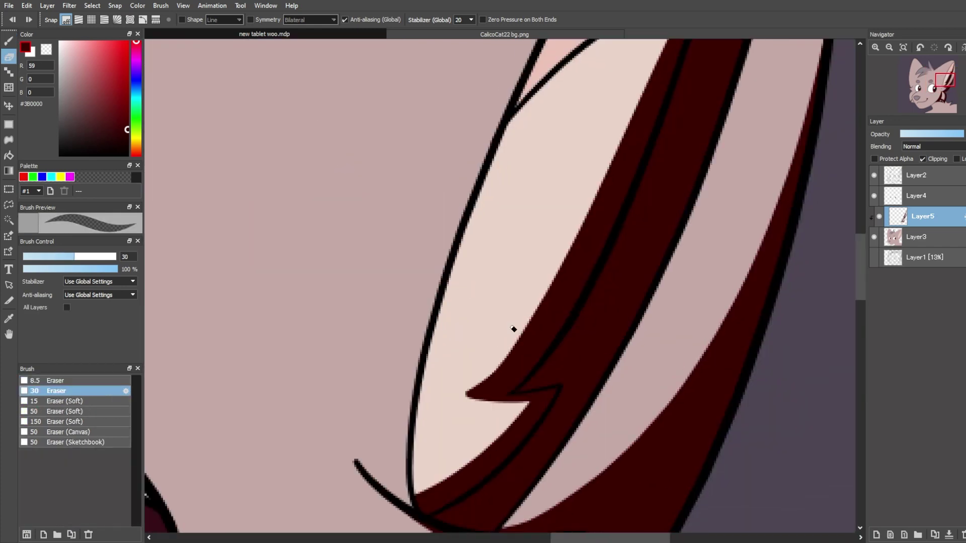
scroll(513, 329, "down", 3)
key("b")
scroll(578, 291, "up", 3)
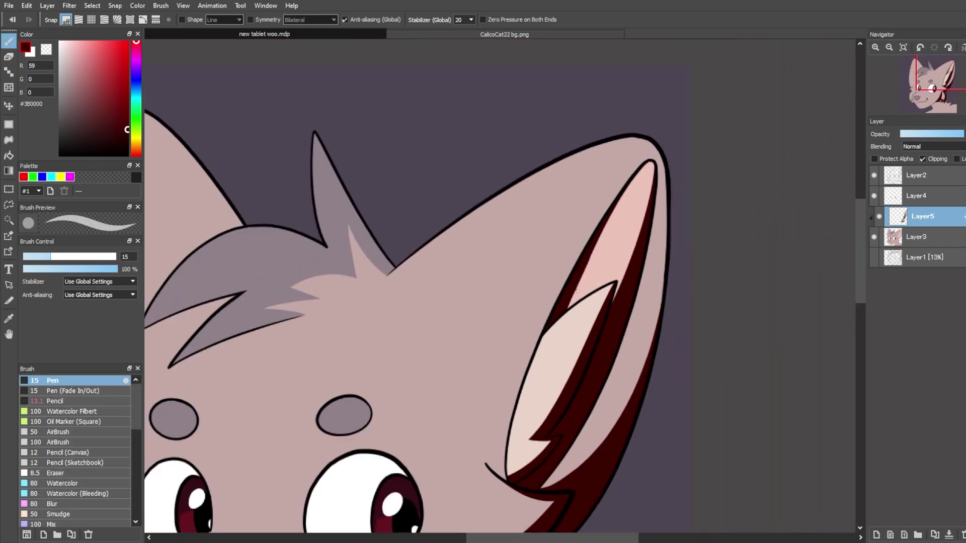
Draw and fill a dark red shadow at the base of the far ear, where it meets the hair
scroll(547, 263, "down", 3)
scroll(483, 267, "up", 3)
left_click_drag(423, 142, 480, 294)
key("g")
left_click(470, 201)
key("e")
key("b")
scroll(457, 233, "down", 3)
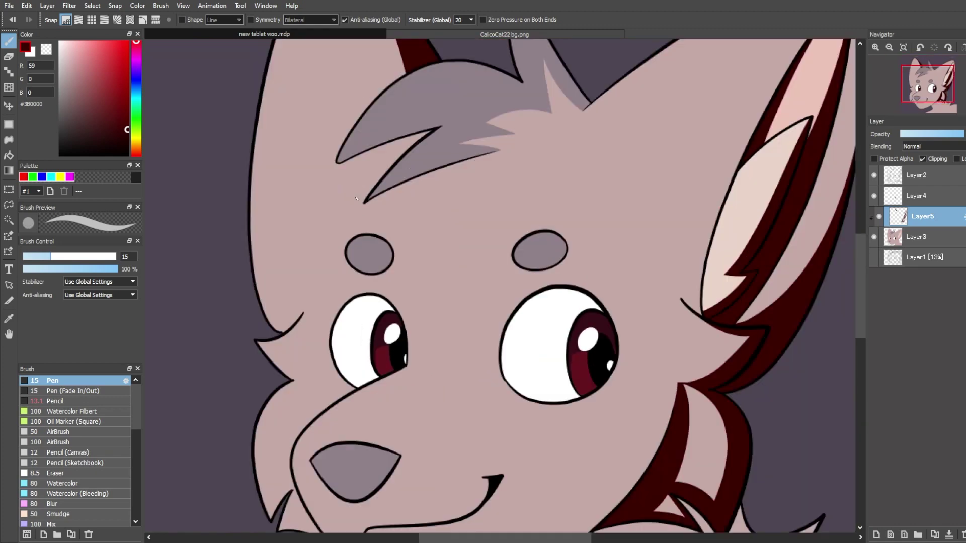
Draw and fill a dark red cast shadow on the forehead under the front hair lock
scroll(356, 199, "up", 3)
mouse_move(422, 309)
left_mouse_down()
mouse_move(468, 372)
mouse_move(359, 275)
left_mouse_up()
key("g")
left_click(503, 294)
key("e")
key("b")
Draw and fill a dark red cast shadow under the second hair lock, redoing its outline strokes
left_click_drag(445, 248, 393, 318)
key("ctrl+z")
left_click_drag(392, 315, 604, 192)
key("ctrl+z")
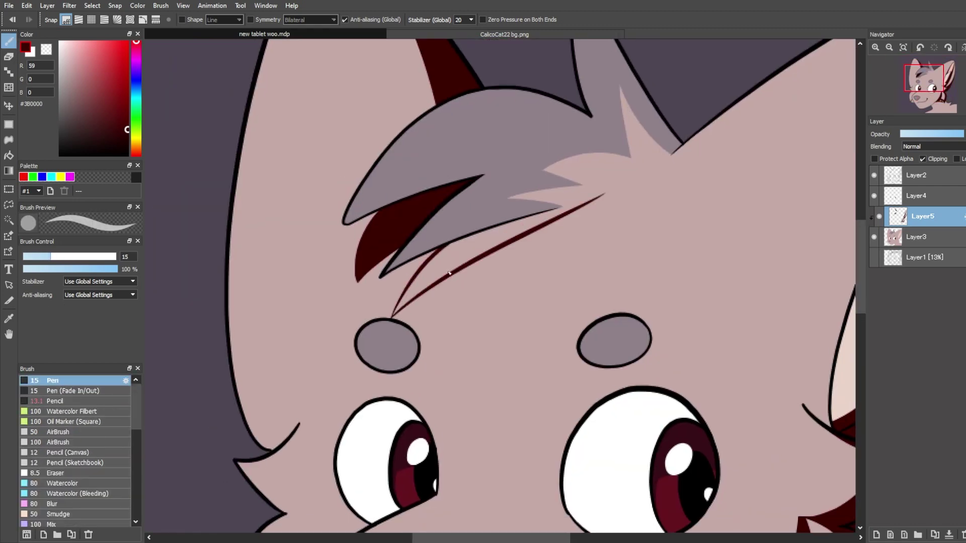
left_click(450, 274)
key("e")
key("b")
Draw and fill a dark red shadow beside the base of the upright hair spike next to the near ear
left_click_drag(495, 138, 599, 339)
key("ctrl+z")
key("g")
left_click(569, 281)
key("e")
Paint a thin dark red shadow along the lower edge of the brow spot above the larger eye
scroll(584, 352, "down", 2)
left_click_drag(587, 480, 587, 267)
scroll(603, 307, "up", 4)
key("Right")
key("Right")
key("Right")
key("Right")
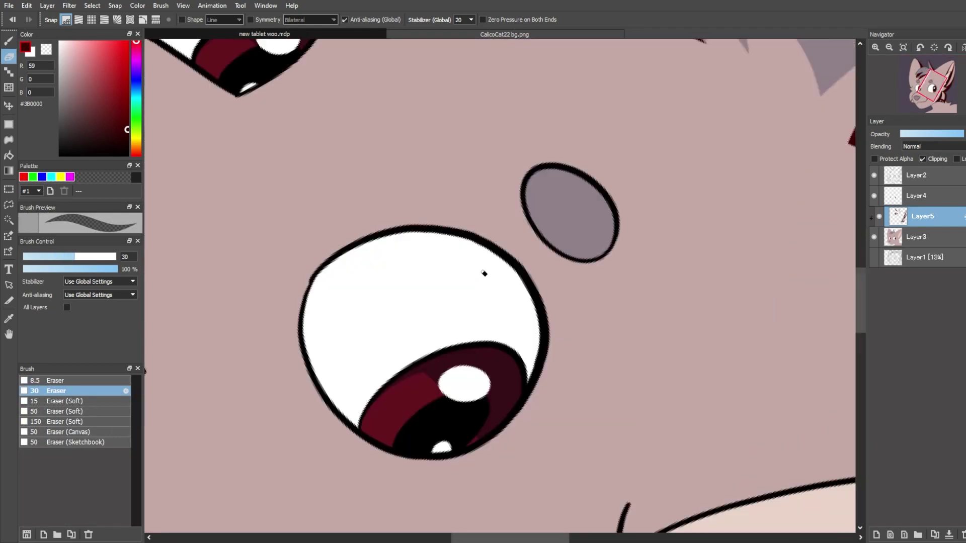
key("Up")
key("b")
mouse_move(523, 242)
left_mouse_down()
mouse_move(418, 311)
mouse_move(531, 284)
left_mouse_up()
key("e")
Shade the edge of the brow spot above the smaller eye in dark red, undoing stray strokes
left_click_drag(439, 307, 416, 311)
left_click_drag(282, 292, 547, 314)
key("b")
key("ctrl+z")
mouse_move(439, 273)
left_mouse_down()
mouse_move(444, 321)
mouse_move(379, 340)
mouse_move(434, 335)
mouse_move(409, 334)
left_mouse_up()
key("ctrl+z")
key("ctrl+z")
key("ctrl+z")
key("Left")
key("Left")
key("Left")
key("Left")
scroll(500, 287, "up", 1)
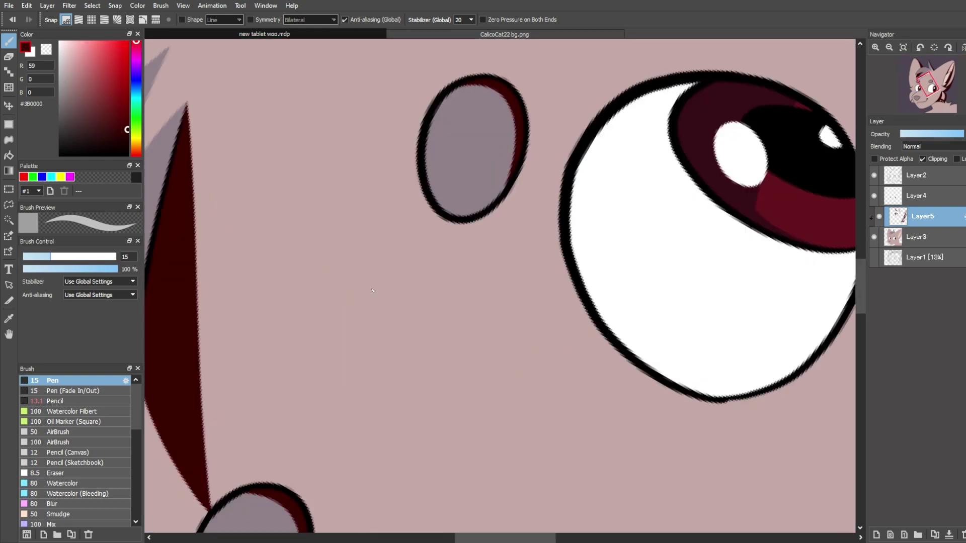
Refine the brow spot shadows with the brush and trim their excess with the eraser
left_click_drag(468, 151, 458, 252)
scroll(503, 216, "down", 2)
key("Right")
key("Right")
key("Right")
key("Right")
key("Right")
key("Right")
key("Right")
key("Right")
key("Right")
key("Right")
key("e")
left_click_drag(502, 218, 509, 236)
key("Up")
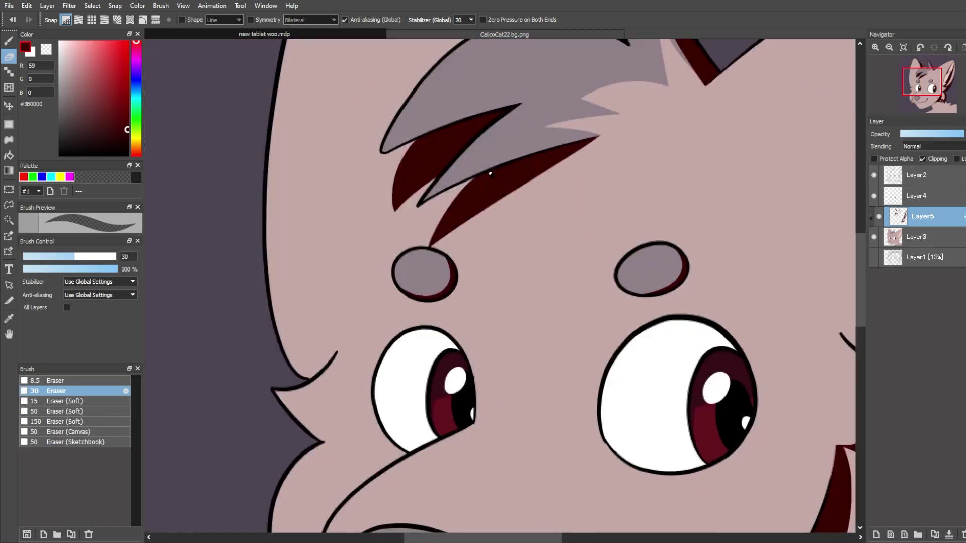
Paint a dark red shadow over the lower part of the nose, curving from one nose corner to the other
scroll(468, 172, "up", 2)
key("b")
key("ctrl+z")
left_click_drag(410, 328, 426, 346)
scroll(475, 252, "down", 5)
scroll(418, 393, "up", 3)
key("Right")
key("Right")
key("Right")
key("Right")
mouse_move(427, 134)
left_mouse_down()
mouse_move(492, 252)
mouse_move(526, 284)
left_mouse_up()
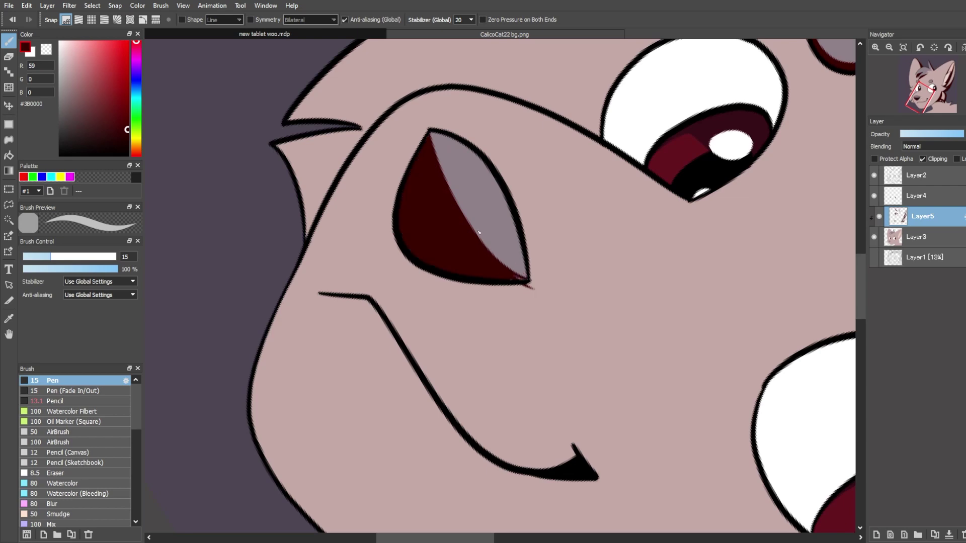
key("e")
key("b")
Refine the edge of the nose shadow with the pen and clean up its excess with the eraser
key("Left")
key("Left")
key("Left")
key("Left")
key("Left")
key("Left")
key("Left")
key("Left")
key("Left")
key("Left")
left_click_drag(542, 206, 562, 272)
key("e")
key("Up")
scroll(520, 155, "down", 3)
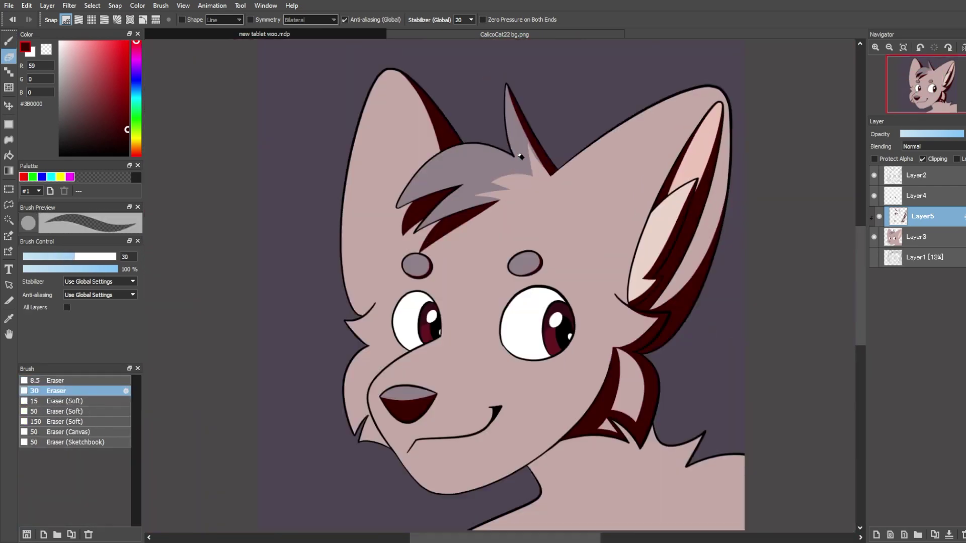
Outline and fill a large dark red shadow on the neck beneath the jaw and the cheek fur
key("b")
scroll(352, 403, "up", 3)
left_click_drag(447, 249, 509, 265)
left_click_drag(745, 302, 362, 301)
mouse_move(402, 387)
left_mouse_down()
mouse_move(580, 242)
mouse_move(668, 301)
left_mouse_up()
key("g")
left_click(495, 337)
key("b")
left_click_drag(614, 282, 502, 327)
mouse_move(514, 290)
left_mouse_down()
mouse_move(535, 326)
mouse_move(448, 295)
left_mouse_up()
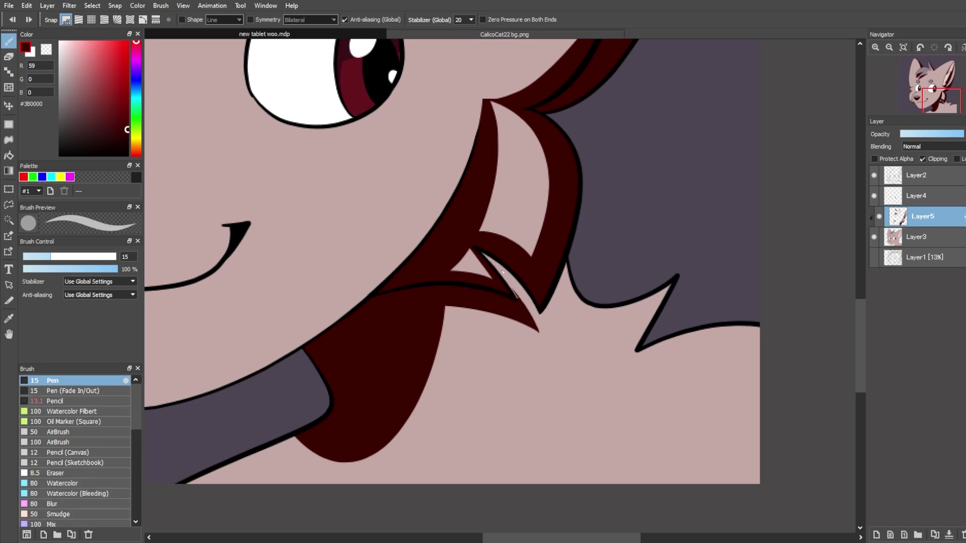
Extend the dark red neck shadow around the pointed tips of the cheek fur, trimming it with the eraser
left_click_drag(503, 275, 533, 306)
left_click_drag(565, 266, 549, 364)
key("e")
left_click_drag(579, 296, 547, 346)
key("b")
left_click_drag(482, 253, 519, 298)
left_click_drag(584, 307, 540, 296)
Draw dark red shadows along the fur spike between the neck and shoulder, undoing stray strokes
mouse_move(526, 302)
left_mouse_down()
mouse_move(604, 305)
mouse_move(602, 296)
mouse_move(554, 358)
left_mouse_up()
key("ctrl+z")
left_click_drag(555, 357, 715, 347)
left_click_drag(624, 280, 597, 334)
key("ctrl+z")
key("ctrl+z")
left_click_drag(555, 358, 598, 339)
left_click_drag(623, 279, 586, 340)
left_click_drag(534, 295, 597, 292)
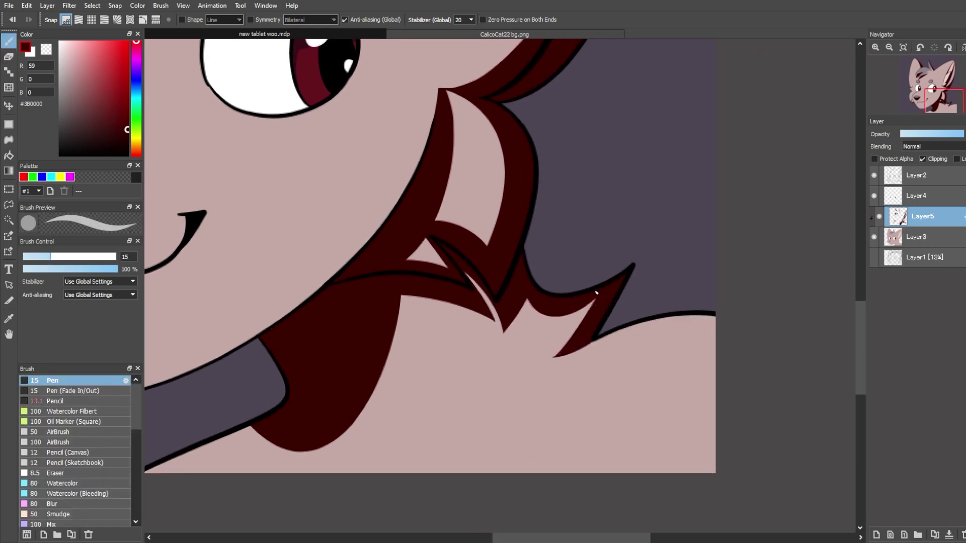
key("e")
key("ctrl+0")
Paint a solid black wedge on Layer4 where the neck meets the underside of the jaw, cleaning up with the eraser
left_click(932, 177)
left_click(932, 196)
key("Right")
key("Right")
key("Right")
key("Right")
key("Right")
key("Right")
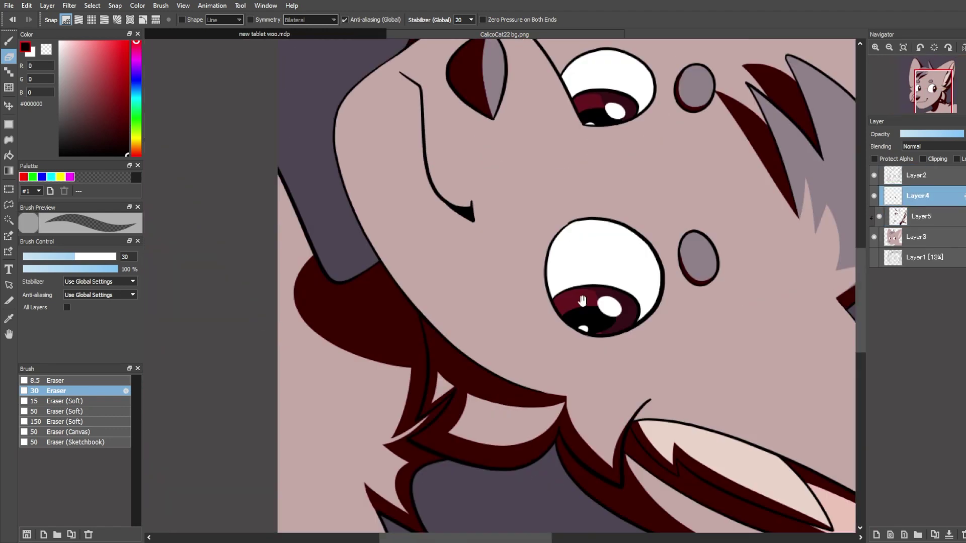
key("b")
key("ctrl+z")
key("e")
left_click_drag(445, 312, 396, 257)
Set the shadow layer Layer5 to Darken blending and lower its opacity to 26%
key("ctrl+0")
left_click(929, 217)
left_click_drag(930, 135, 917, 134)
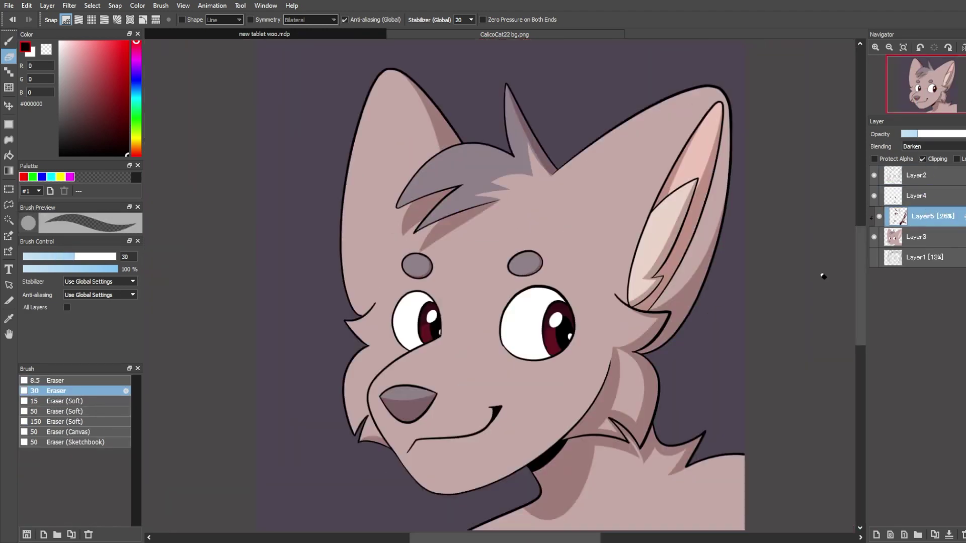
Sample dark red #541625 from CalicoCat22 bg.png and fill a new layer beneath the artwork with it as the background
left_click(594, 37)
left_click(508, 95, "alt")
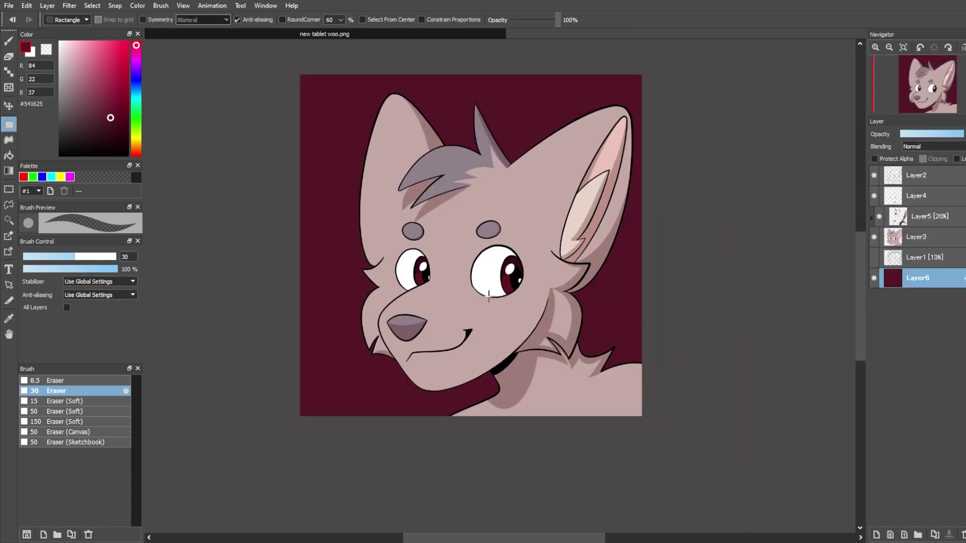
scroll(500, 286, "up", 2)
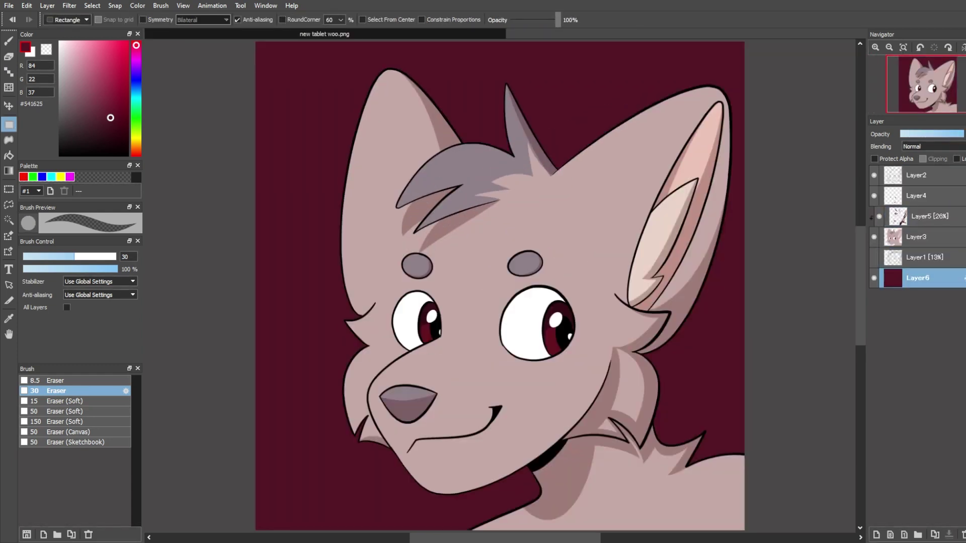